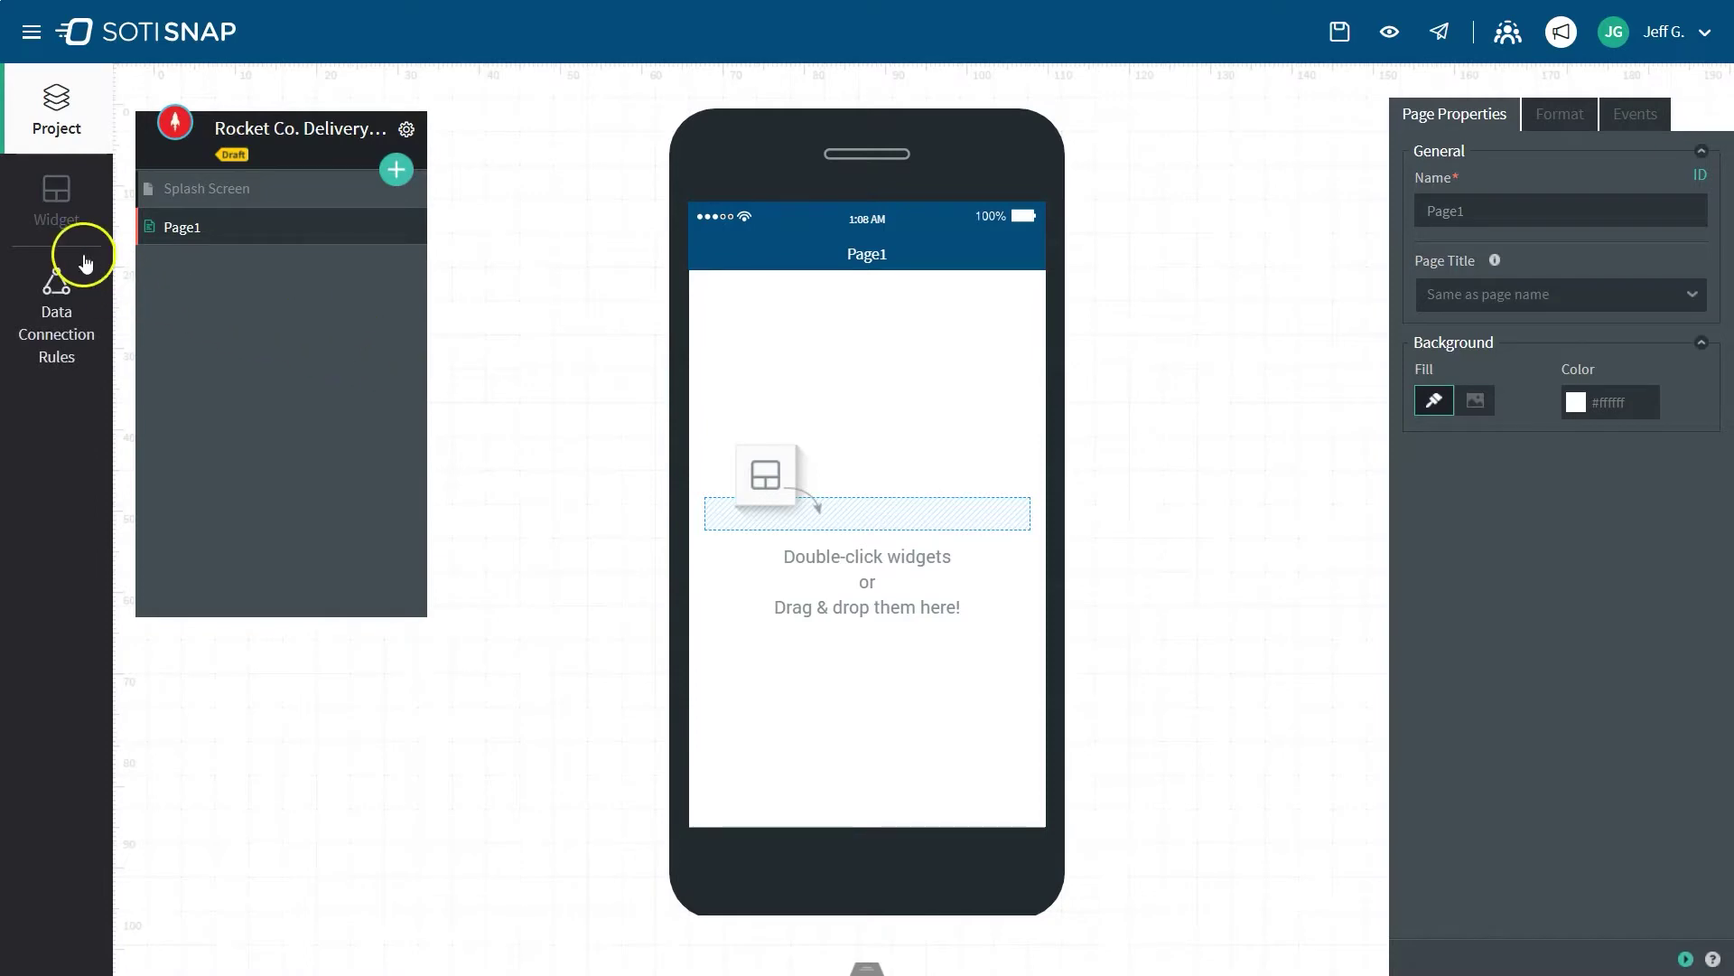
Step: Try out widgets on Page1: add a Text Box, undo it, then drag in a Barcode
click(73, 222)
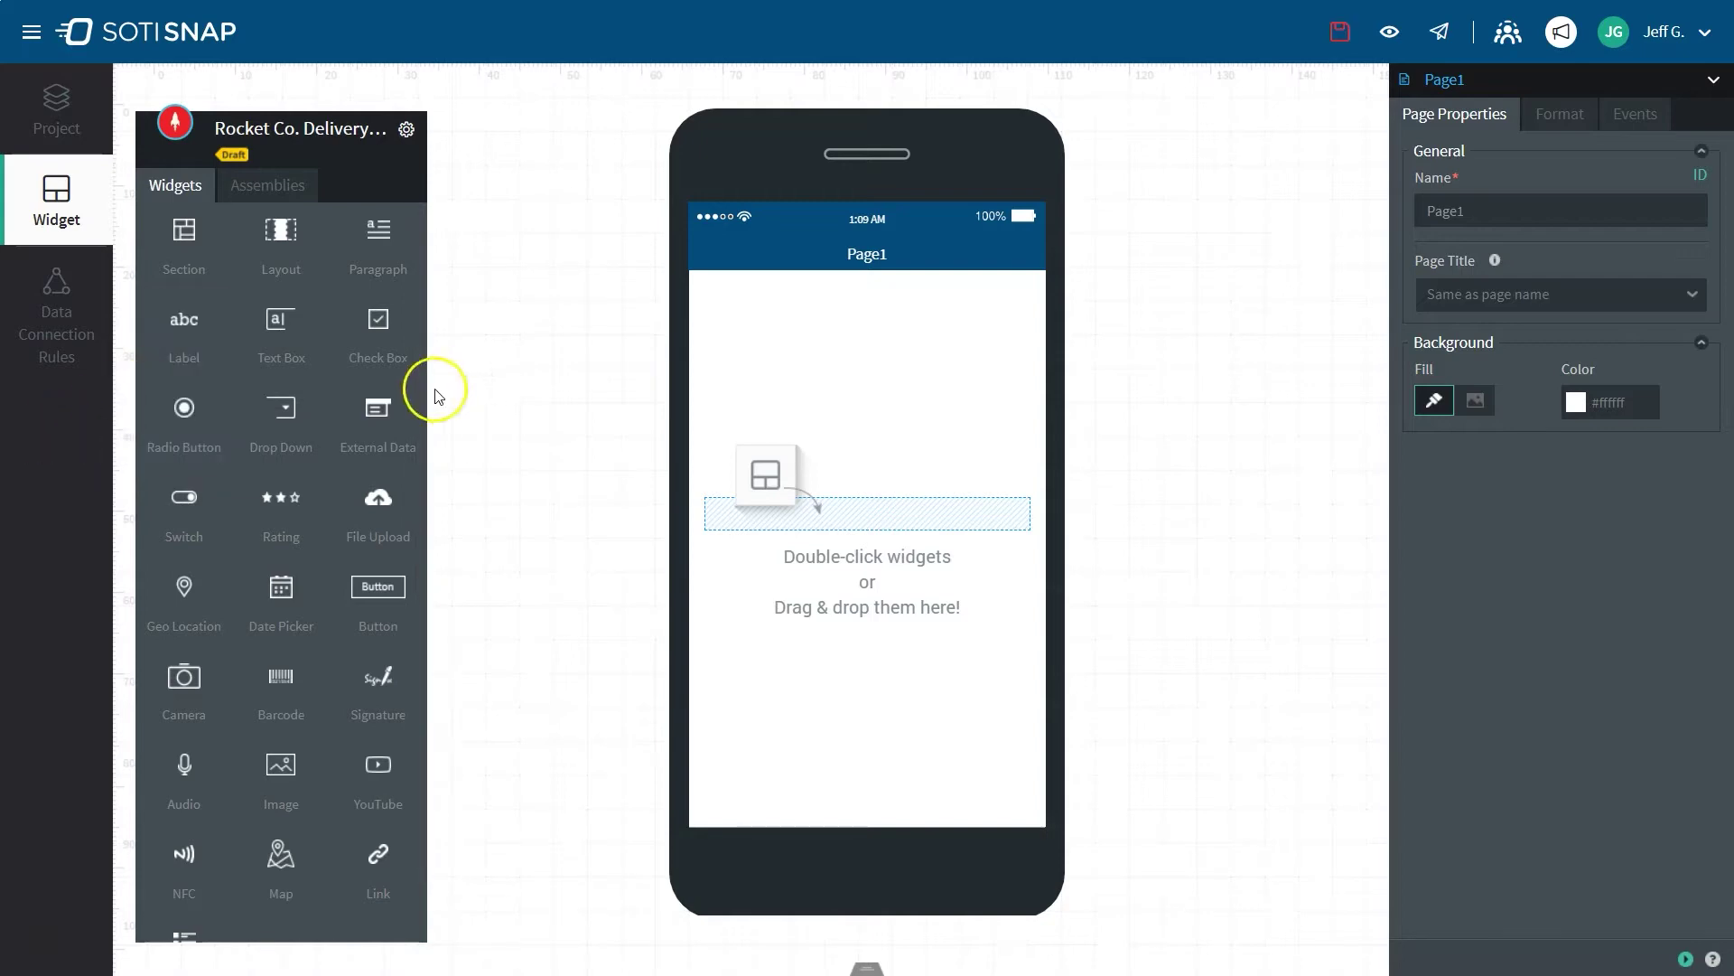
drag(281, 330, 810, 364)
click(1543, 280)
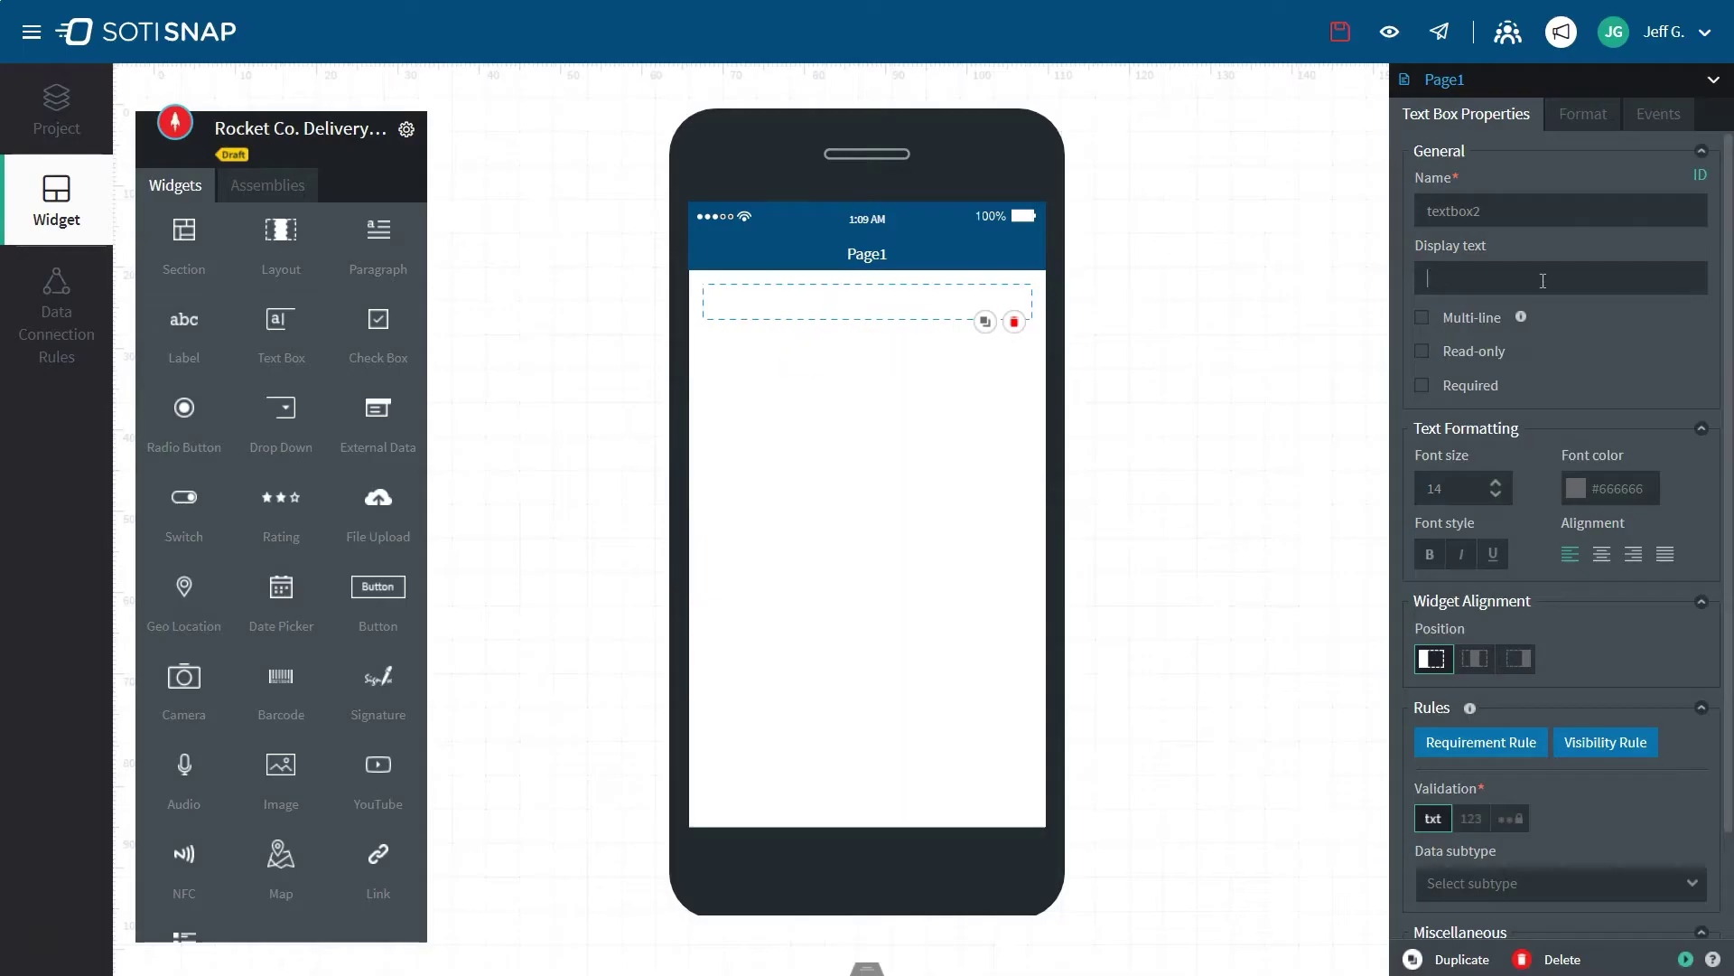
key(ctrl+z)
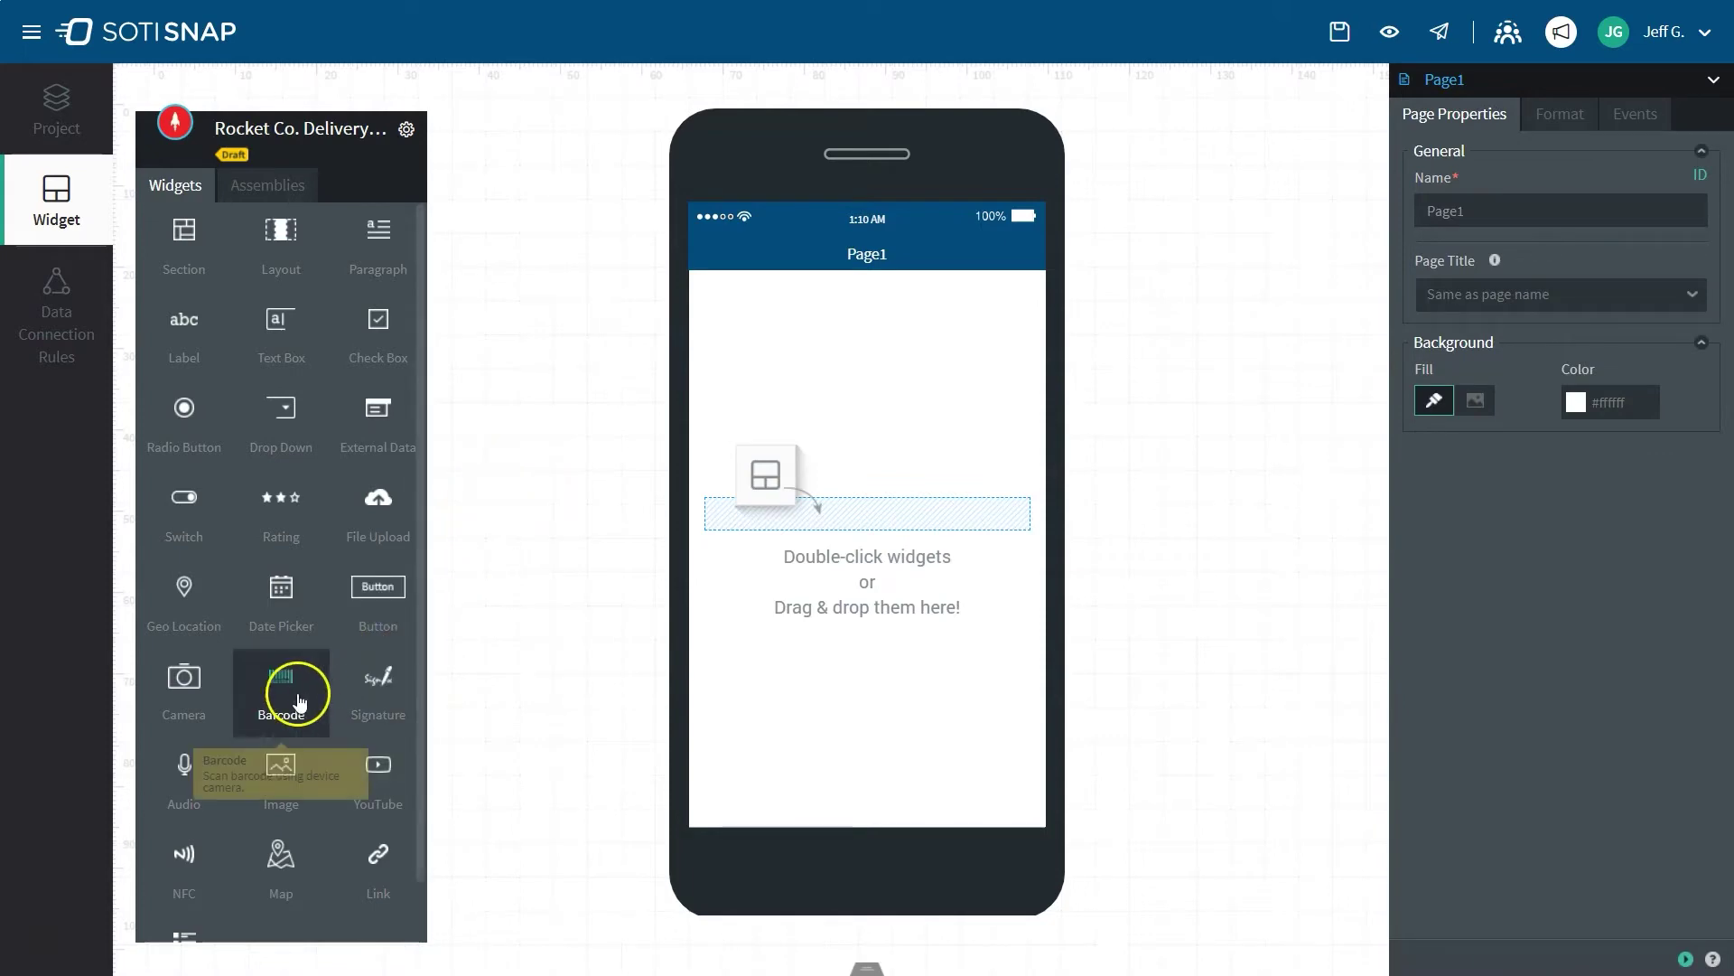
drag(319, 684, 859, 403)
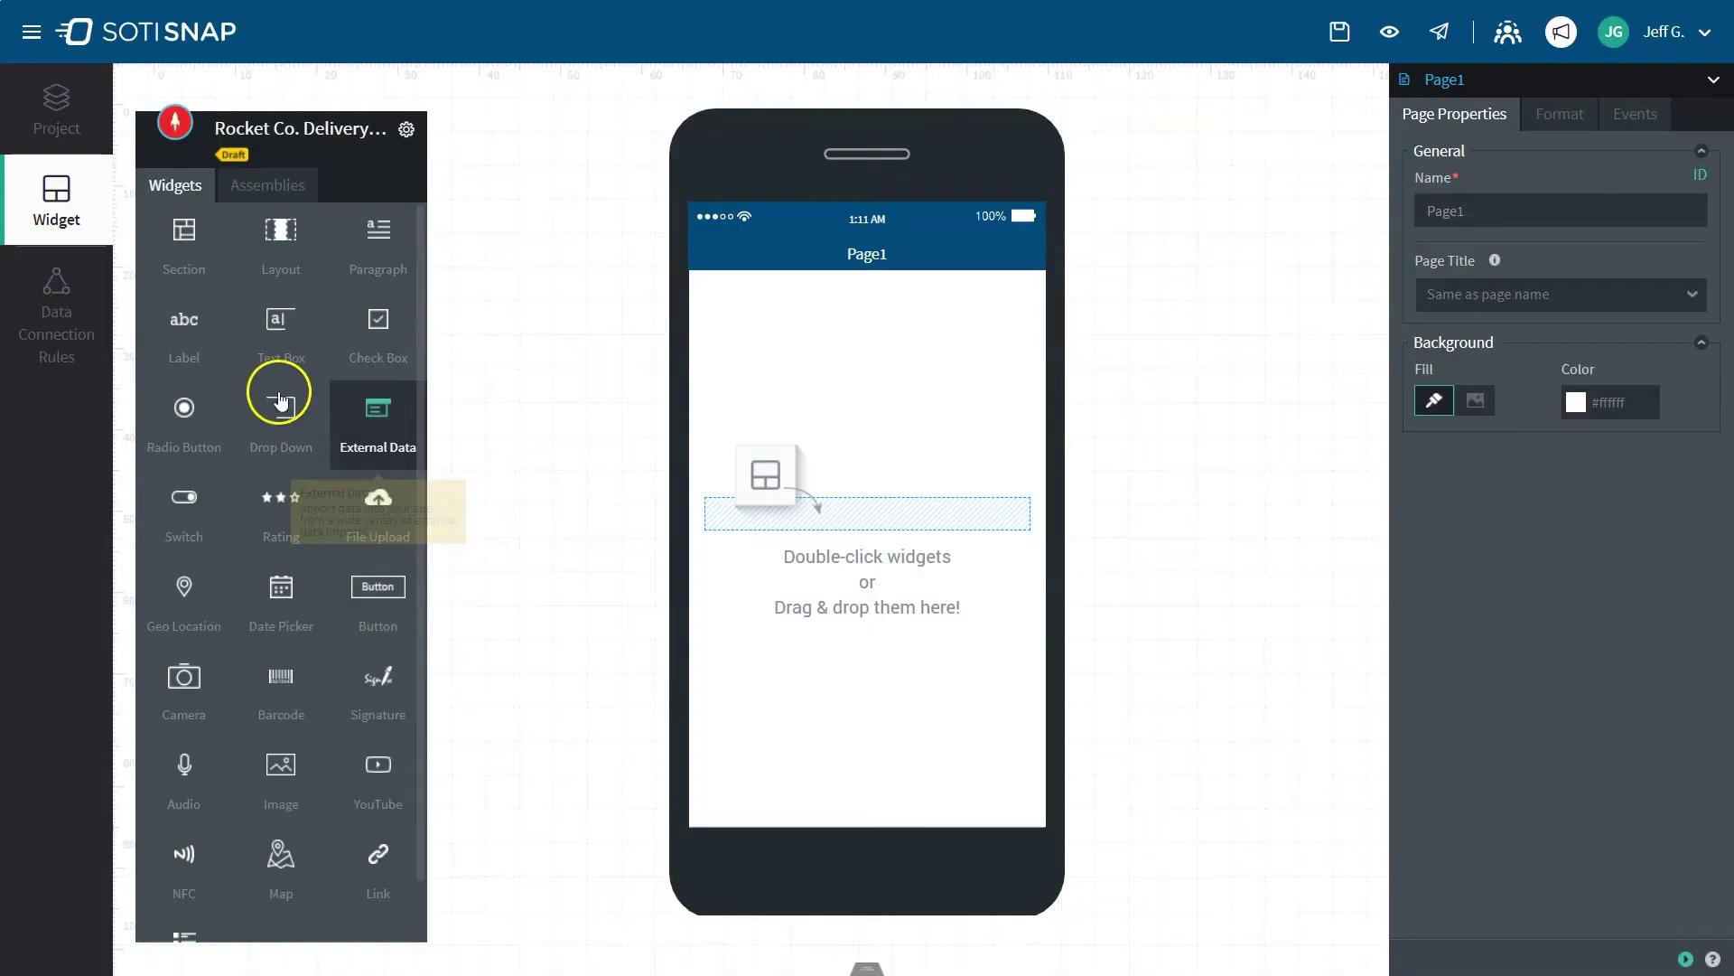
Step: Add a 'Rocket Co. Transportation' header label at the top, with a Section below it
drag(186, 342, 820, 299)
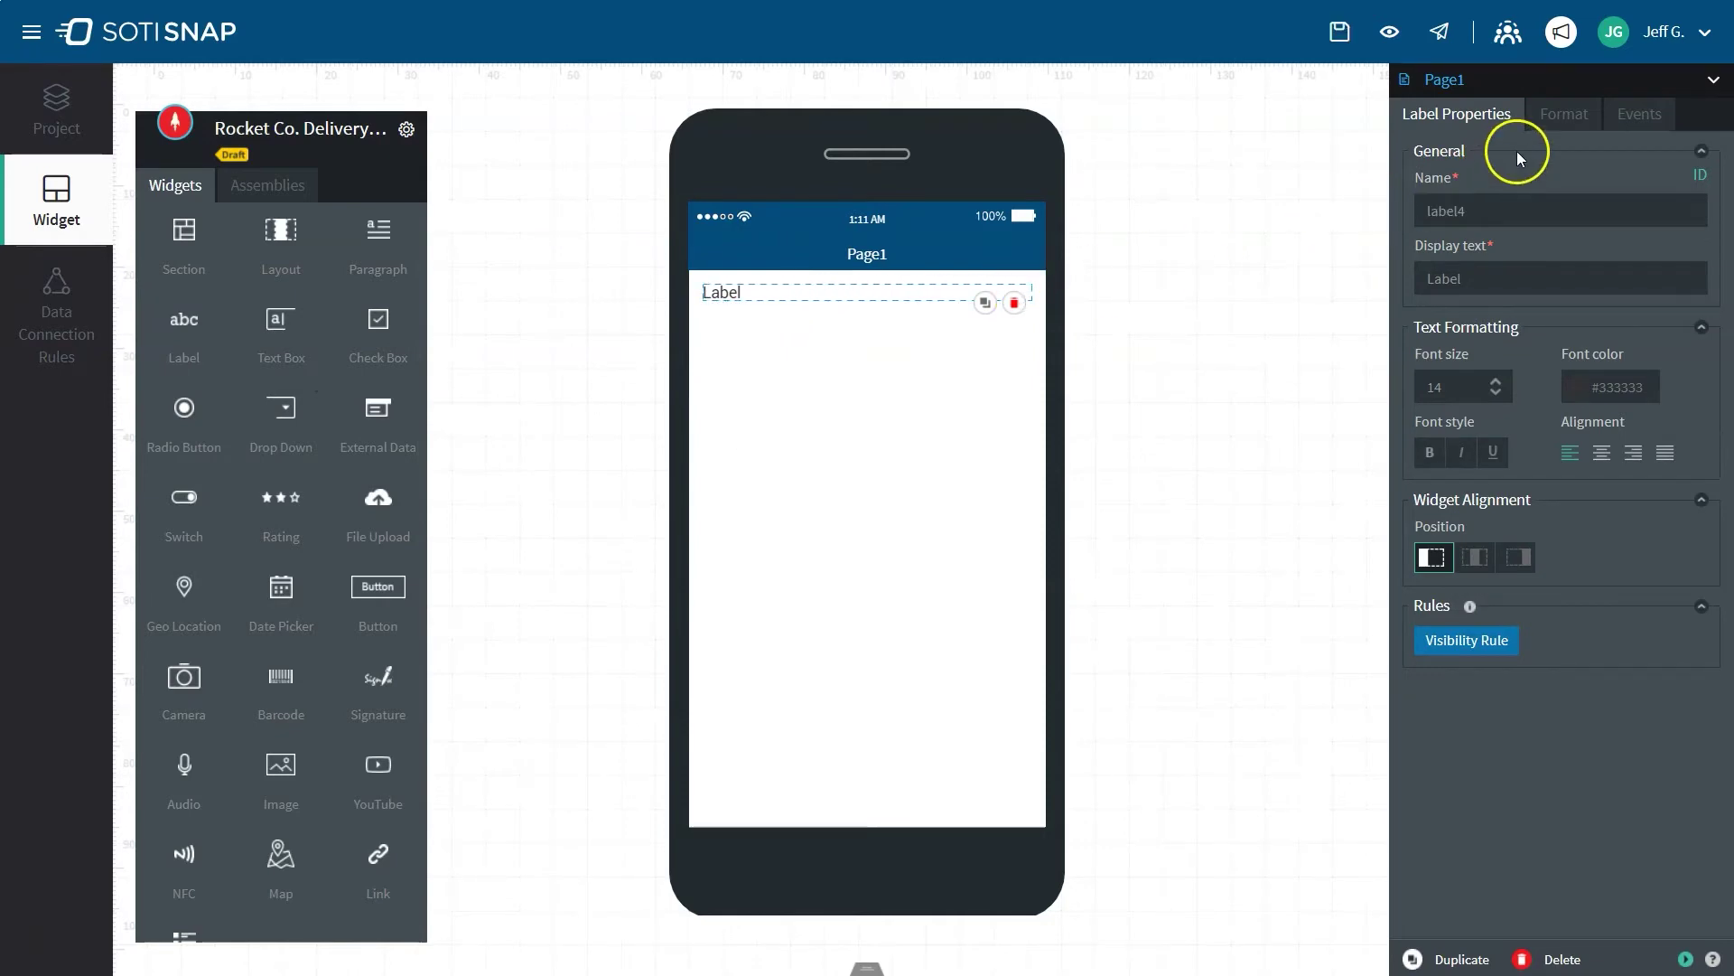
click(1430, 451)
drag(1542, 283, 1381, 286)
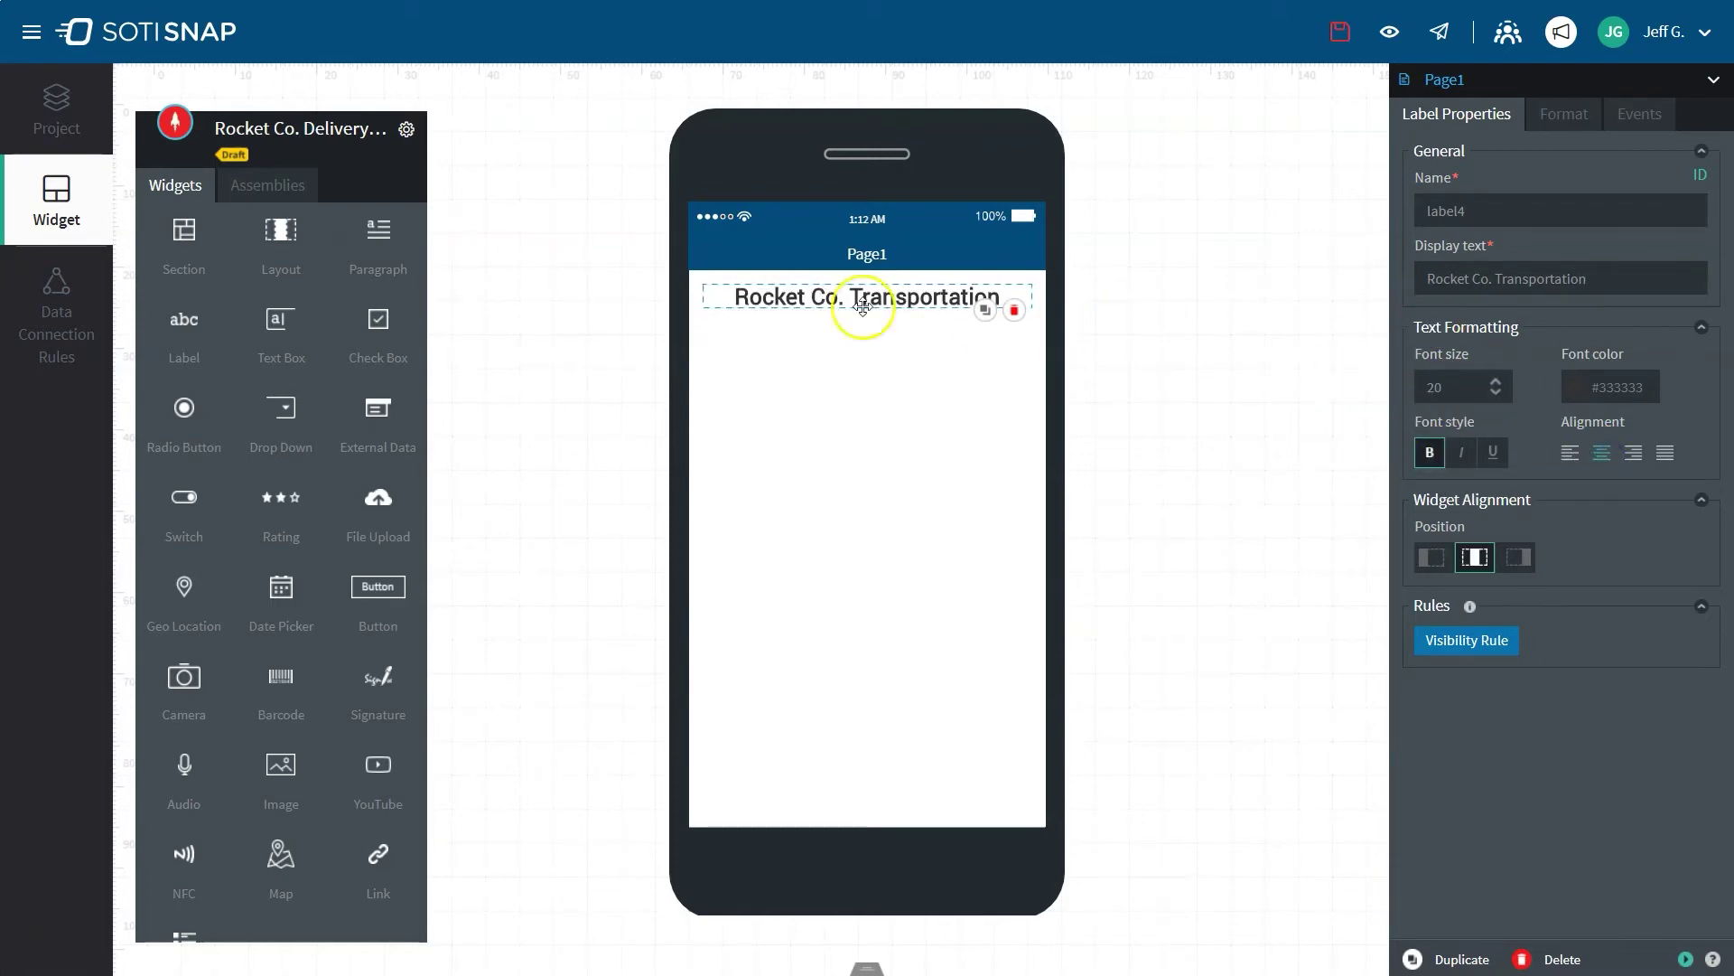
drag(185, 238, 792, 370)
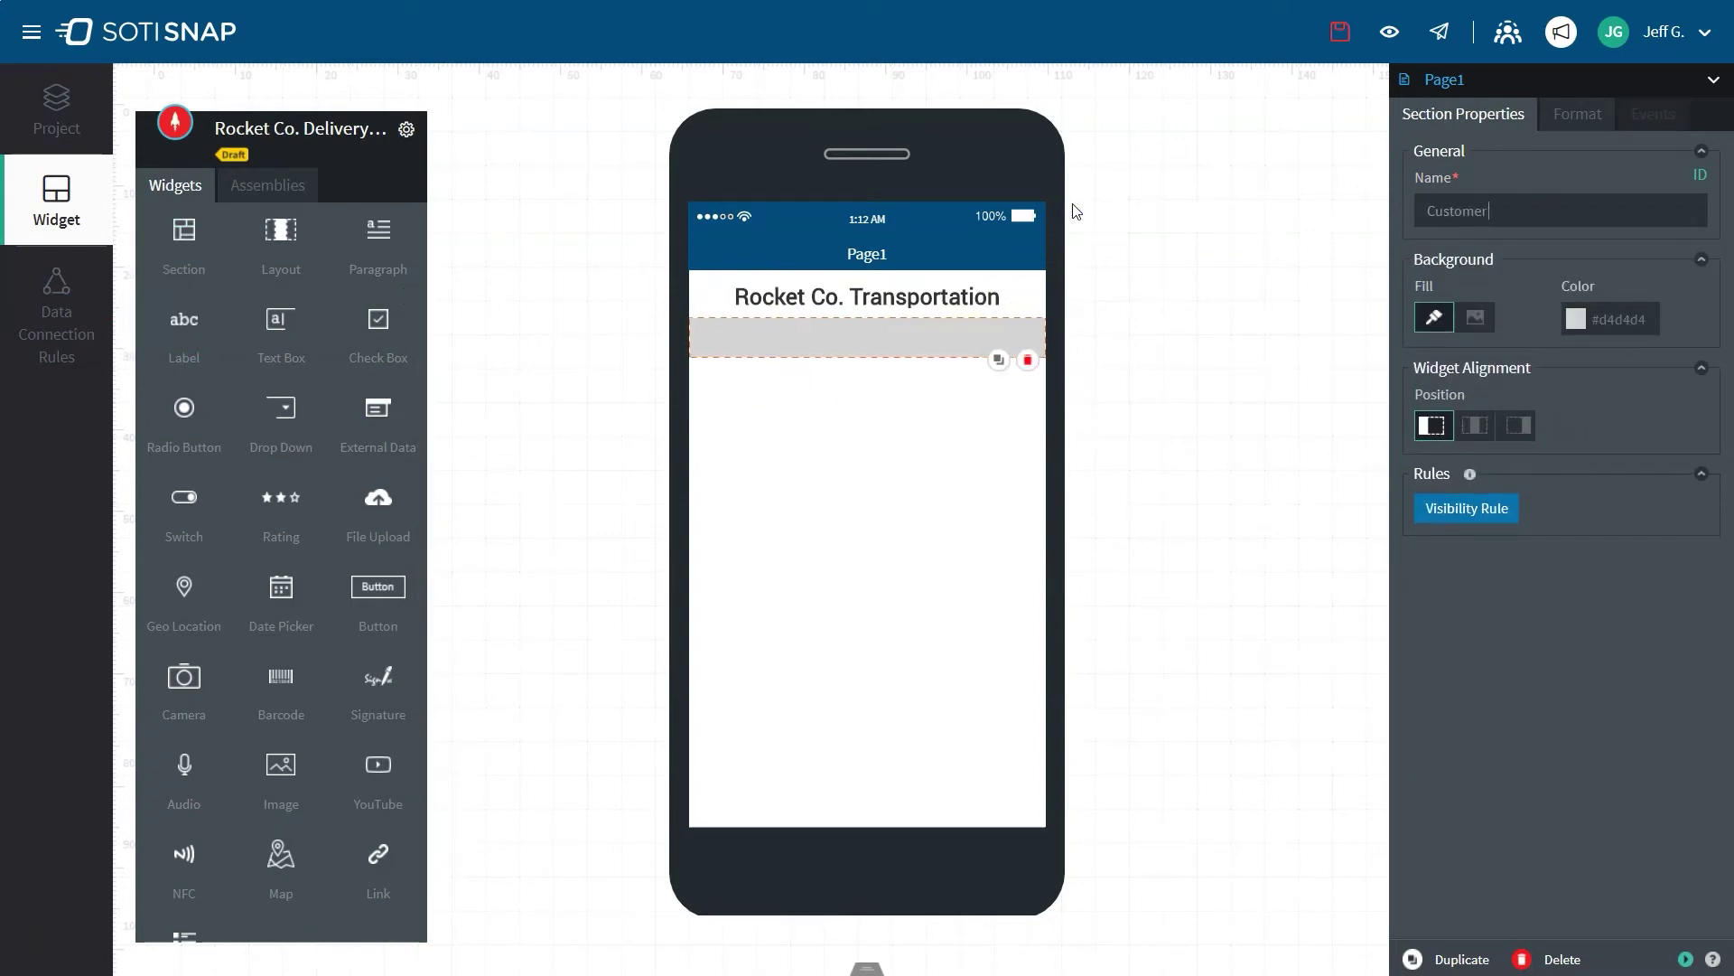
Step: Add two Layout rows to the section, make the top one single-column, and place a Label in it
drag(280, 231, 798, 328)
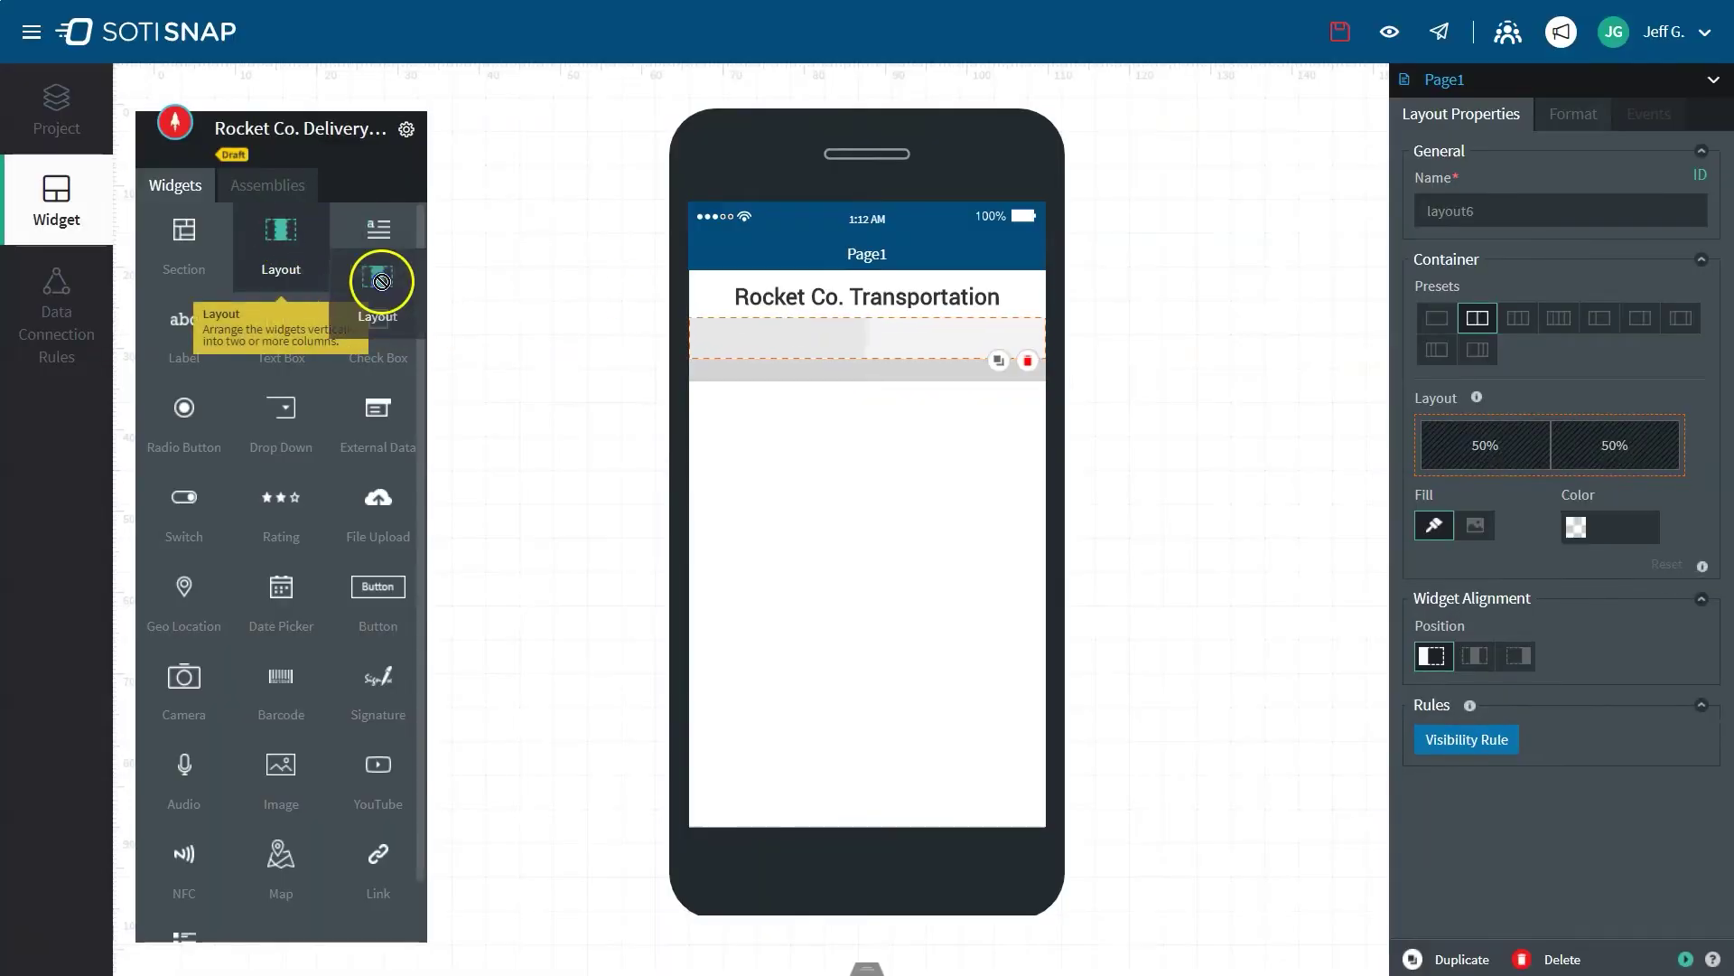
drag(280, 230, 829, 363)
click(844, 349)
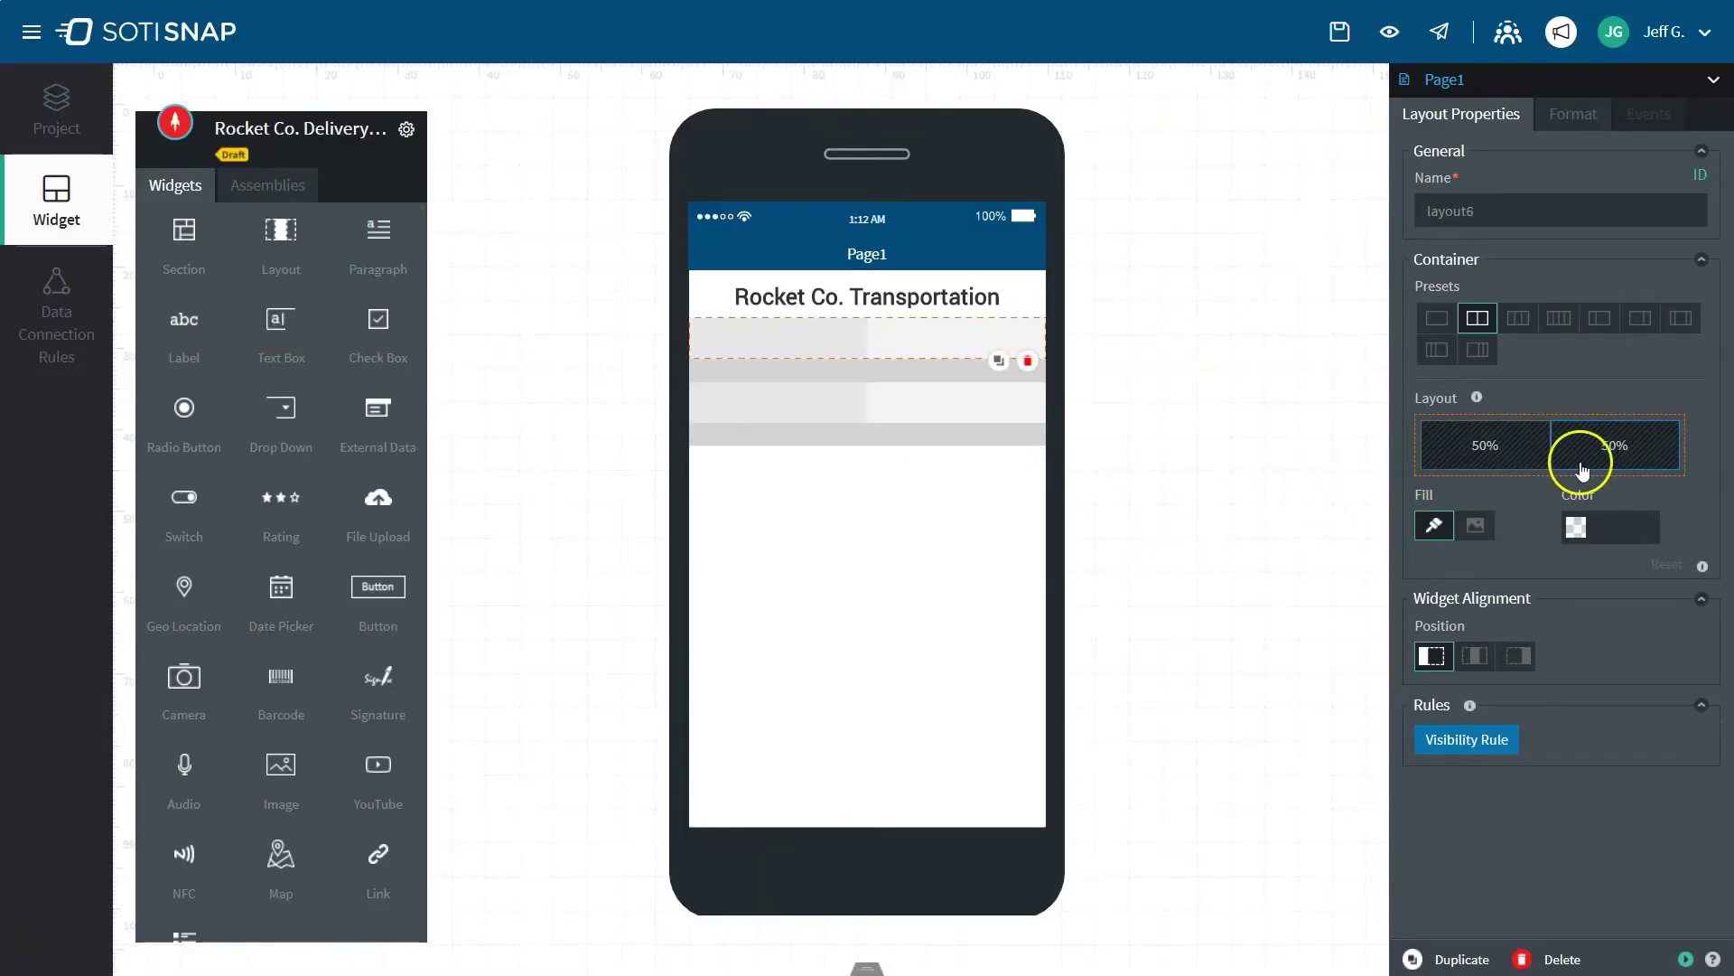
click(1451, 315)
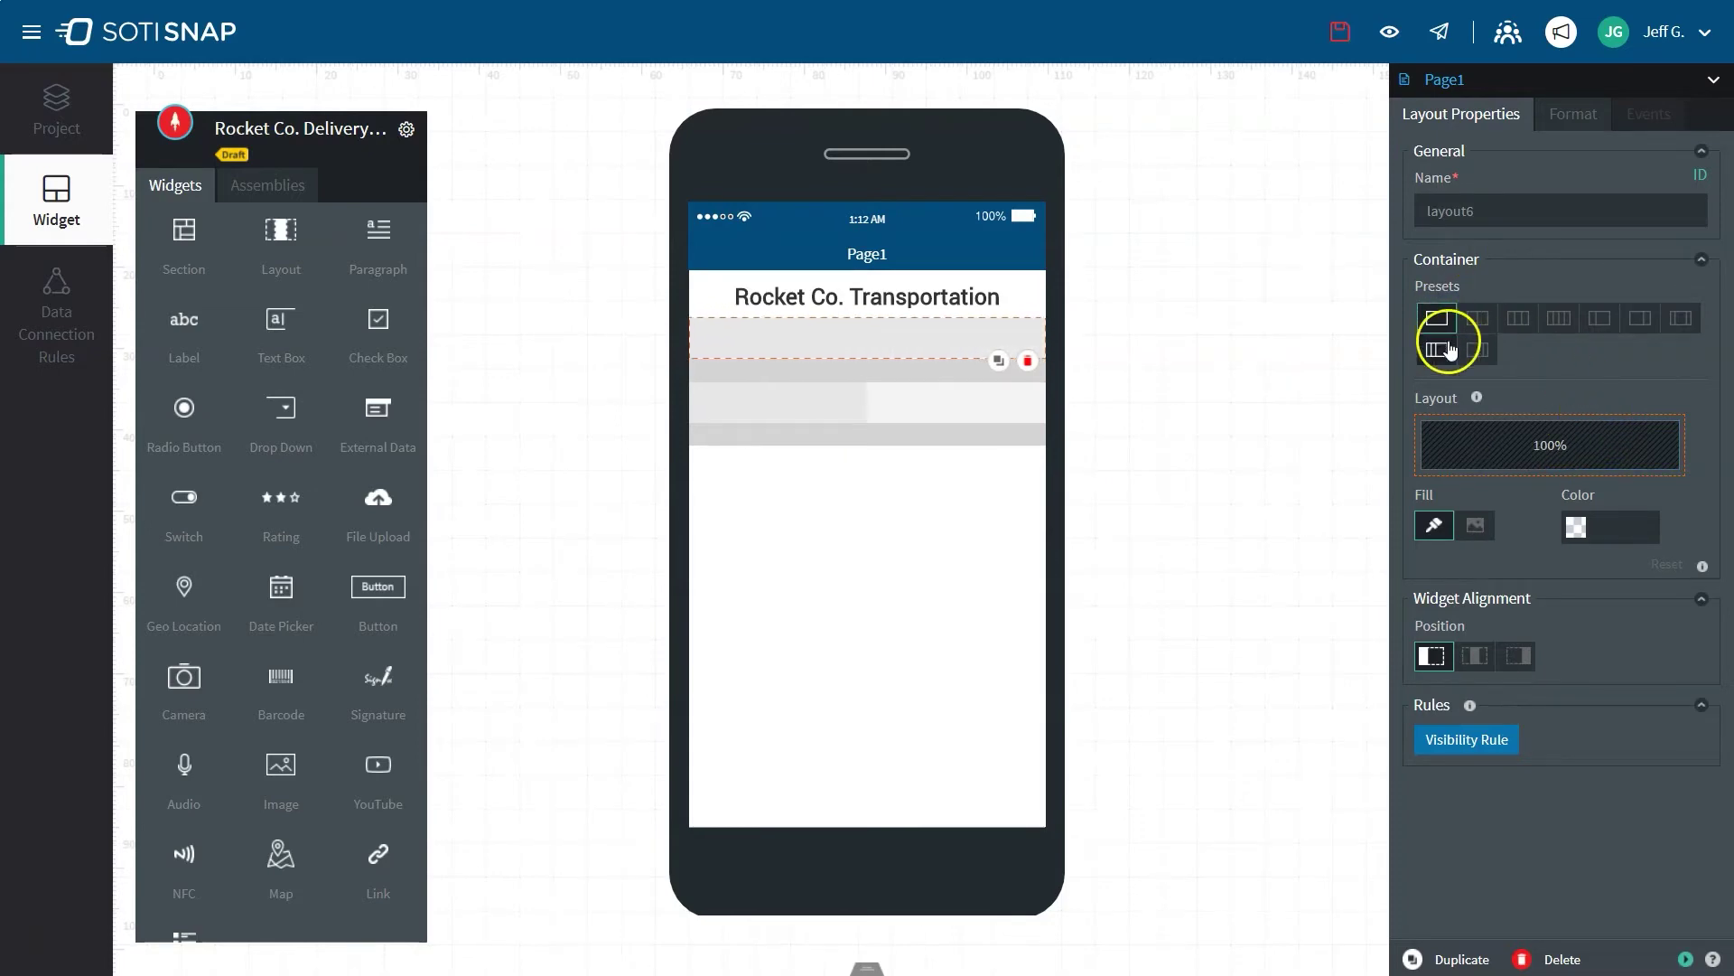
drag(183, 329, 786, 326)
click(1604, 453)
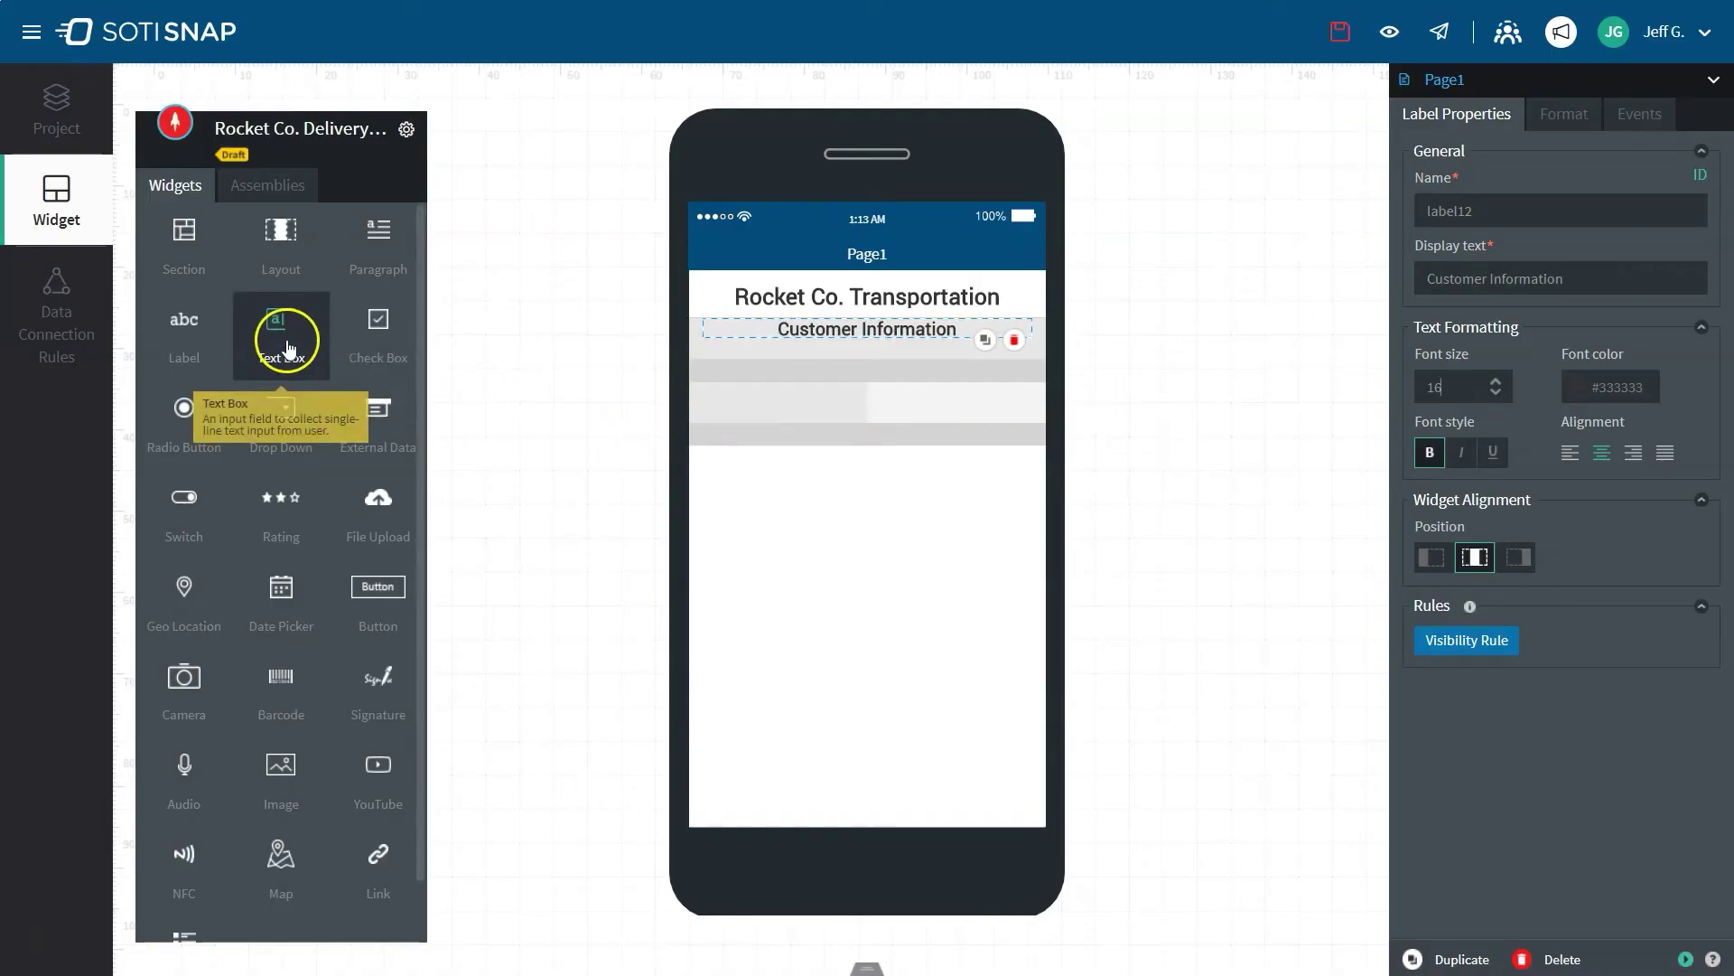
Step: Place Text Boxes in both columns, with display text 'First Name' and 'Last Name'
drag(281, 325, 762, 402)
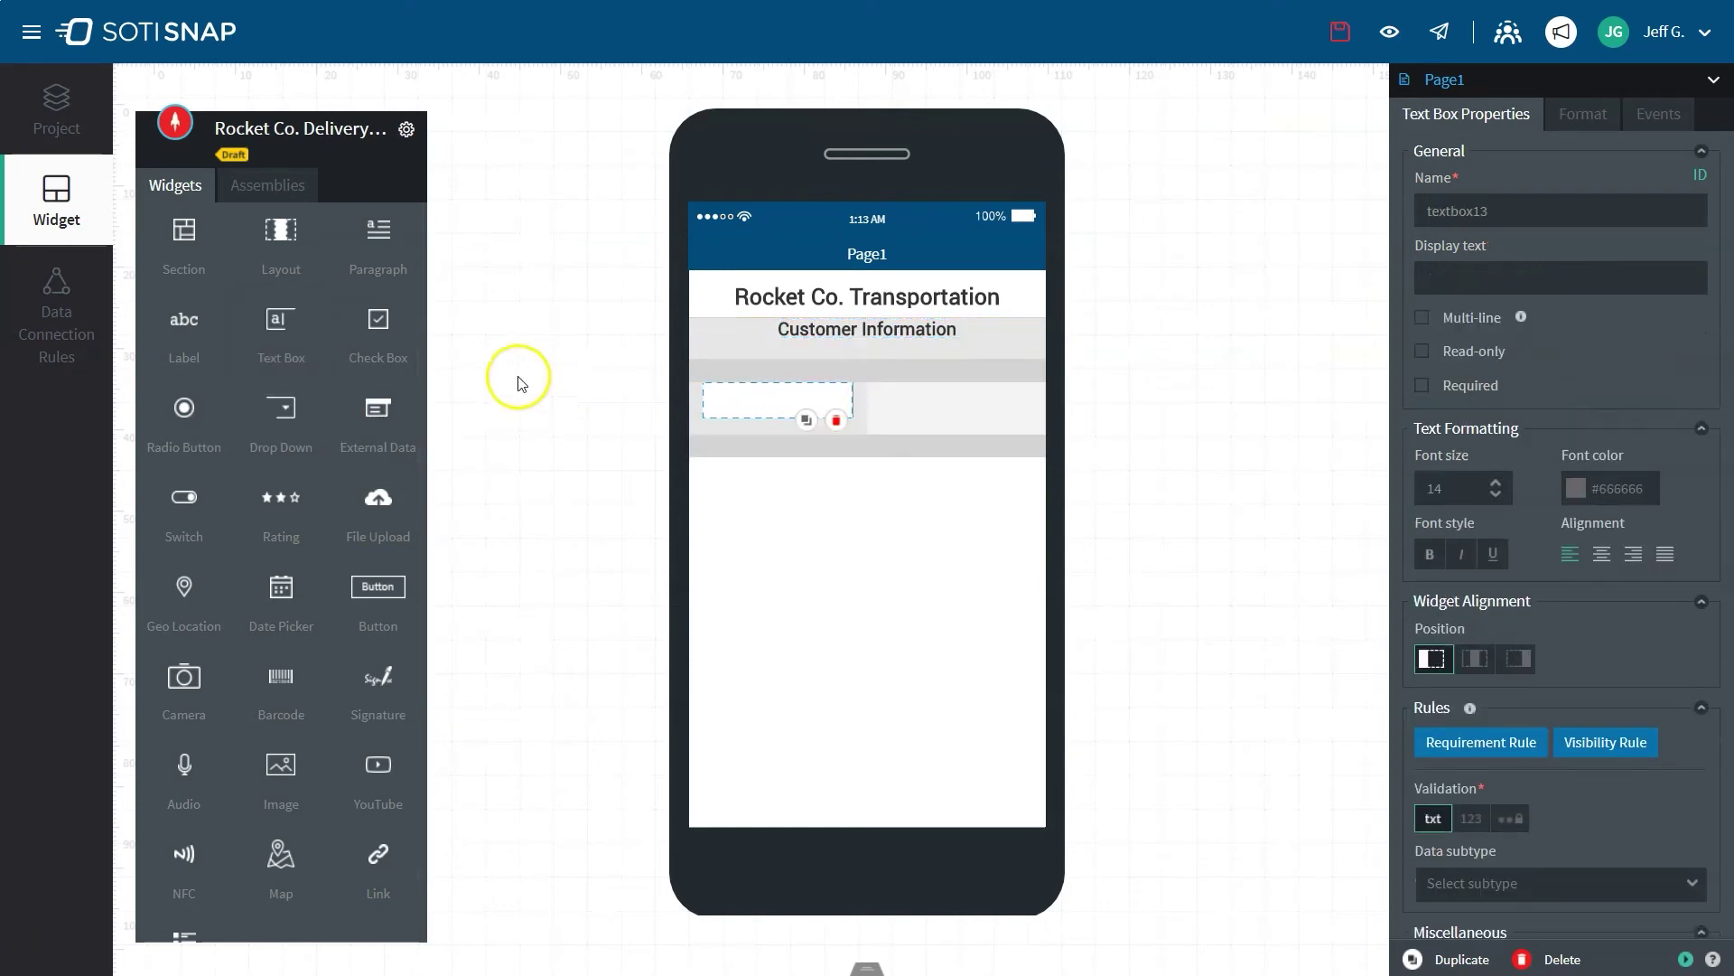
drag(306, 340, 974, 410)
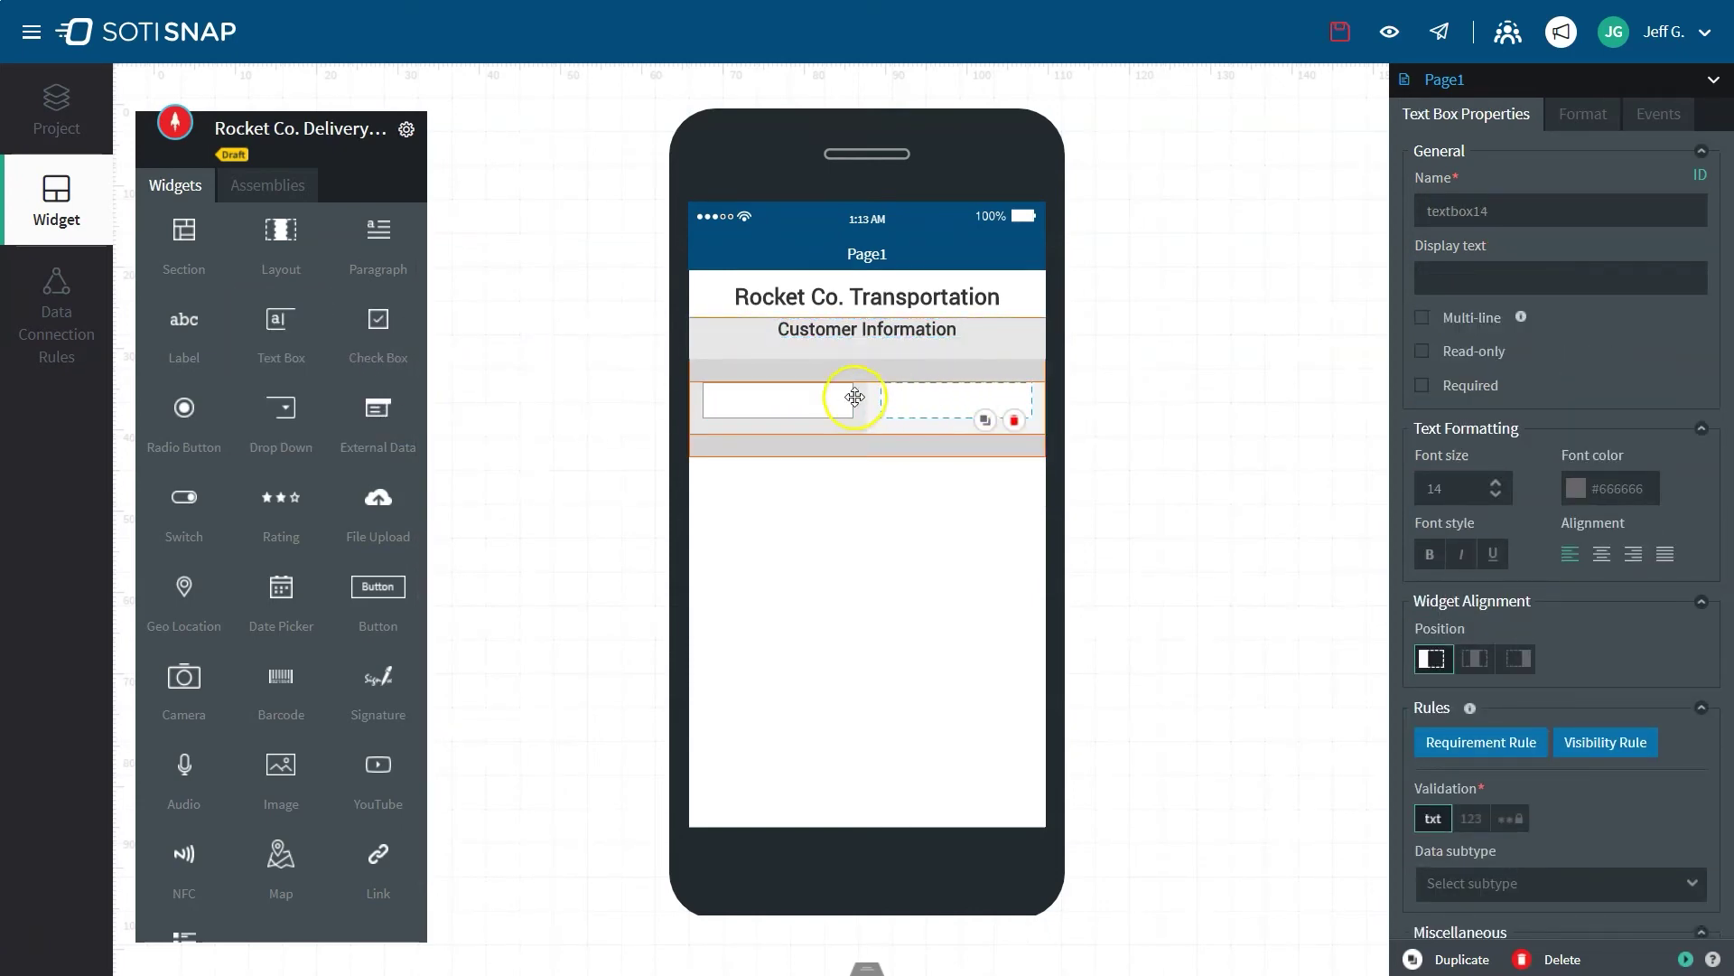
click(814, 399)
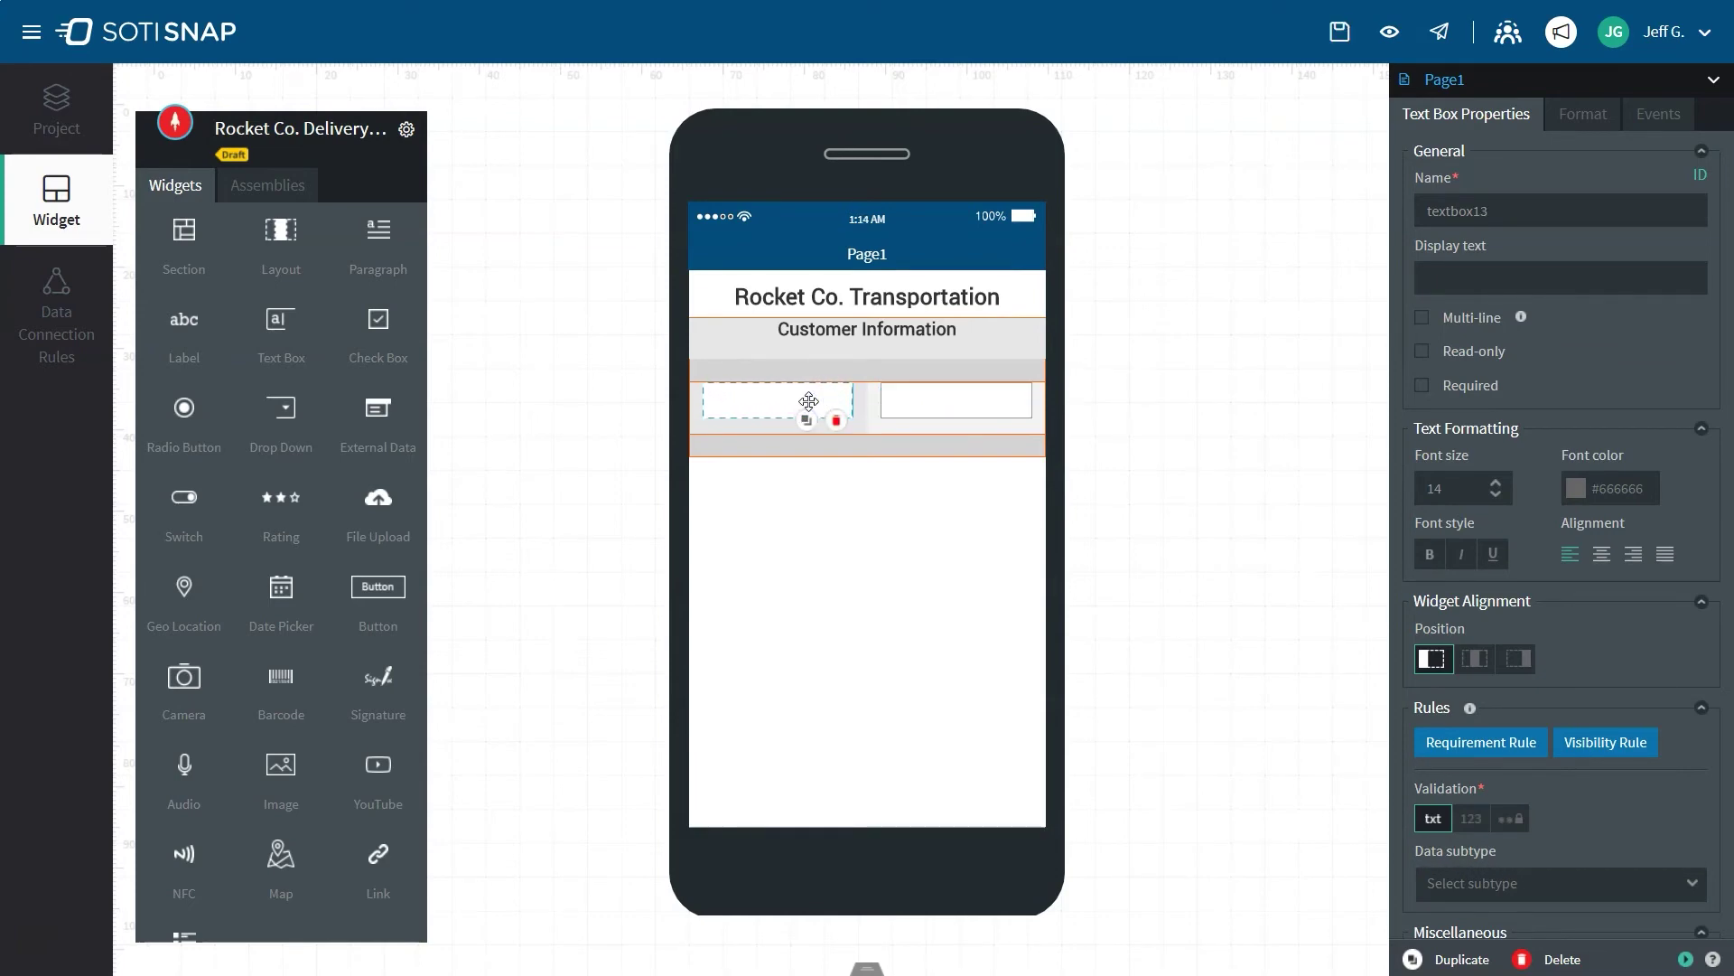
click(1477, 276)
text(First Name)
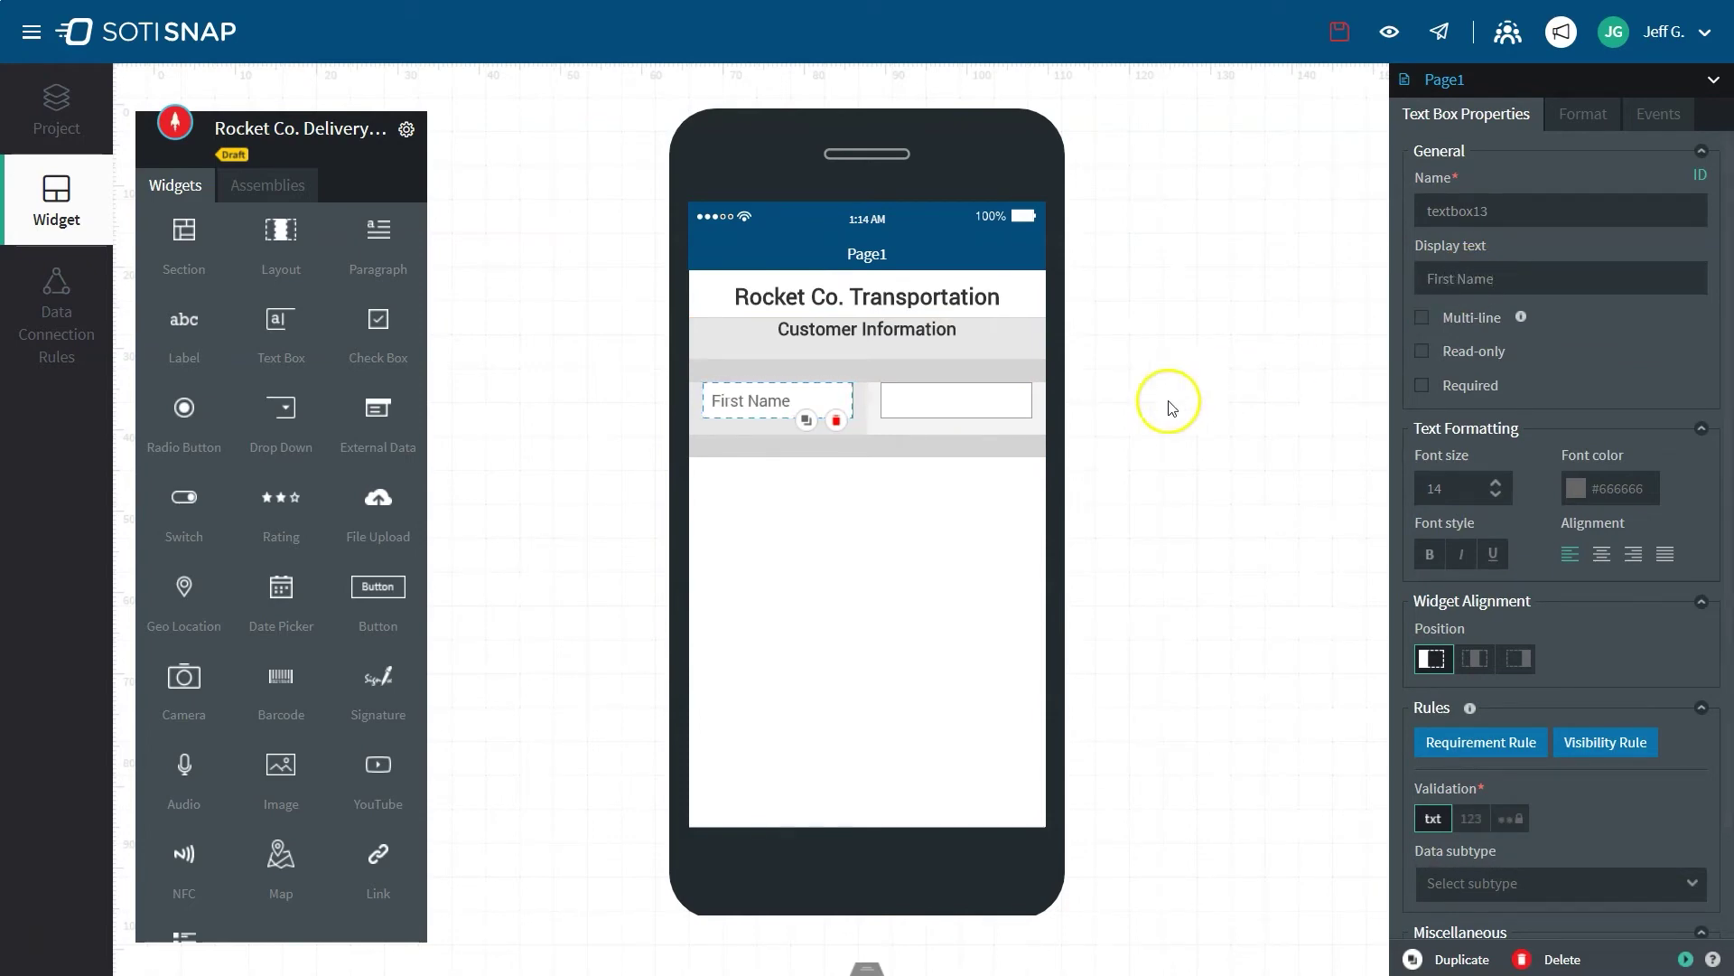
click(981, 399)
text(La)
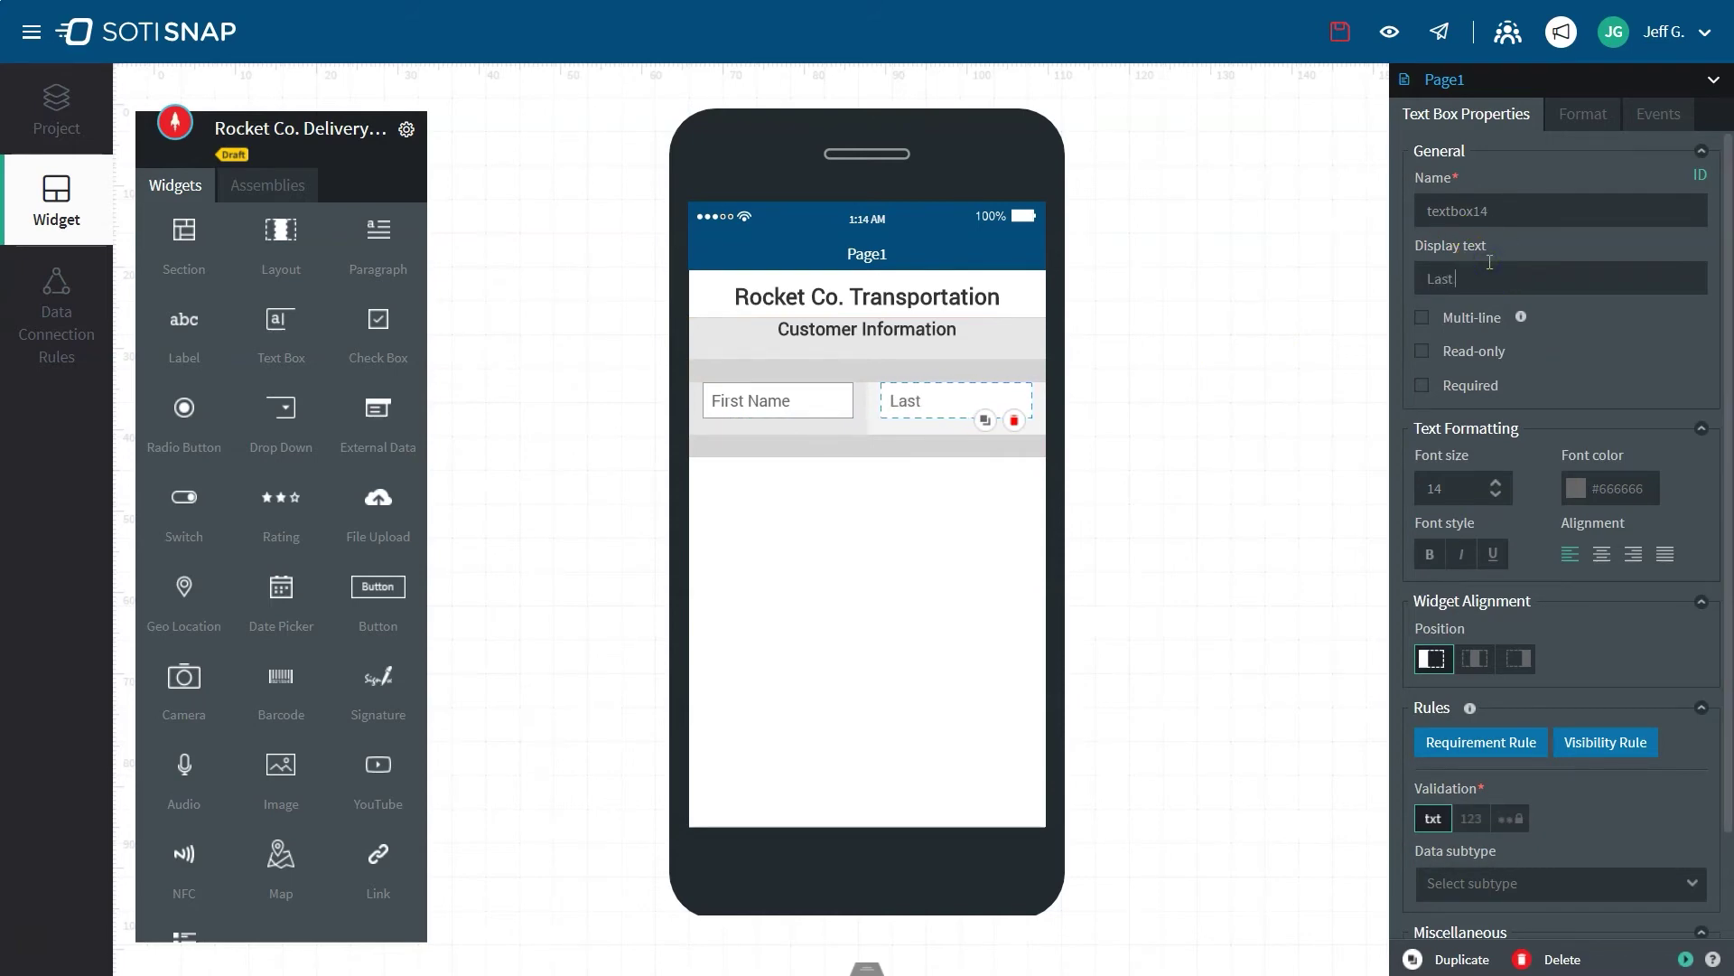
click(957, 429)
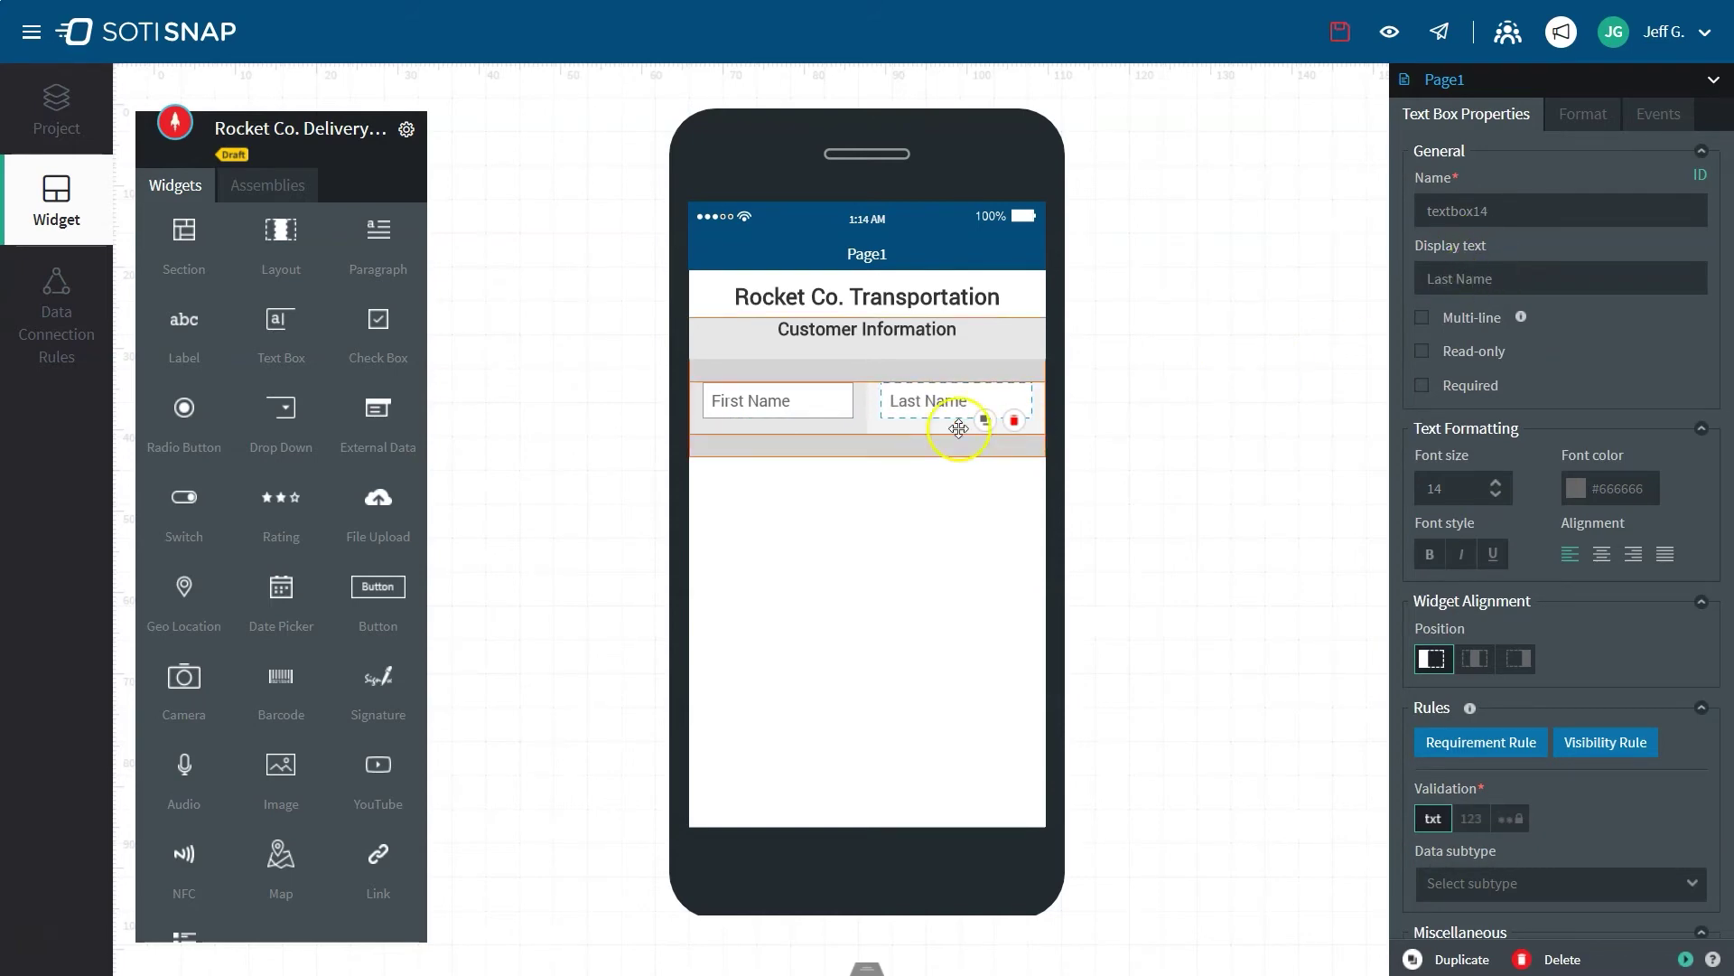
Step: Make both name boxes italic and adjust their alignment, left-aligning First Name
click(828, 401)
click(1462, 554)
click(1602, 554)
click(1016, 400)
click(1601, 553)
click(1461, 553)
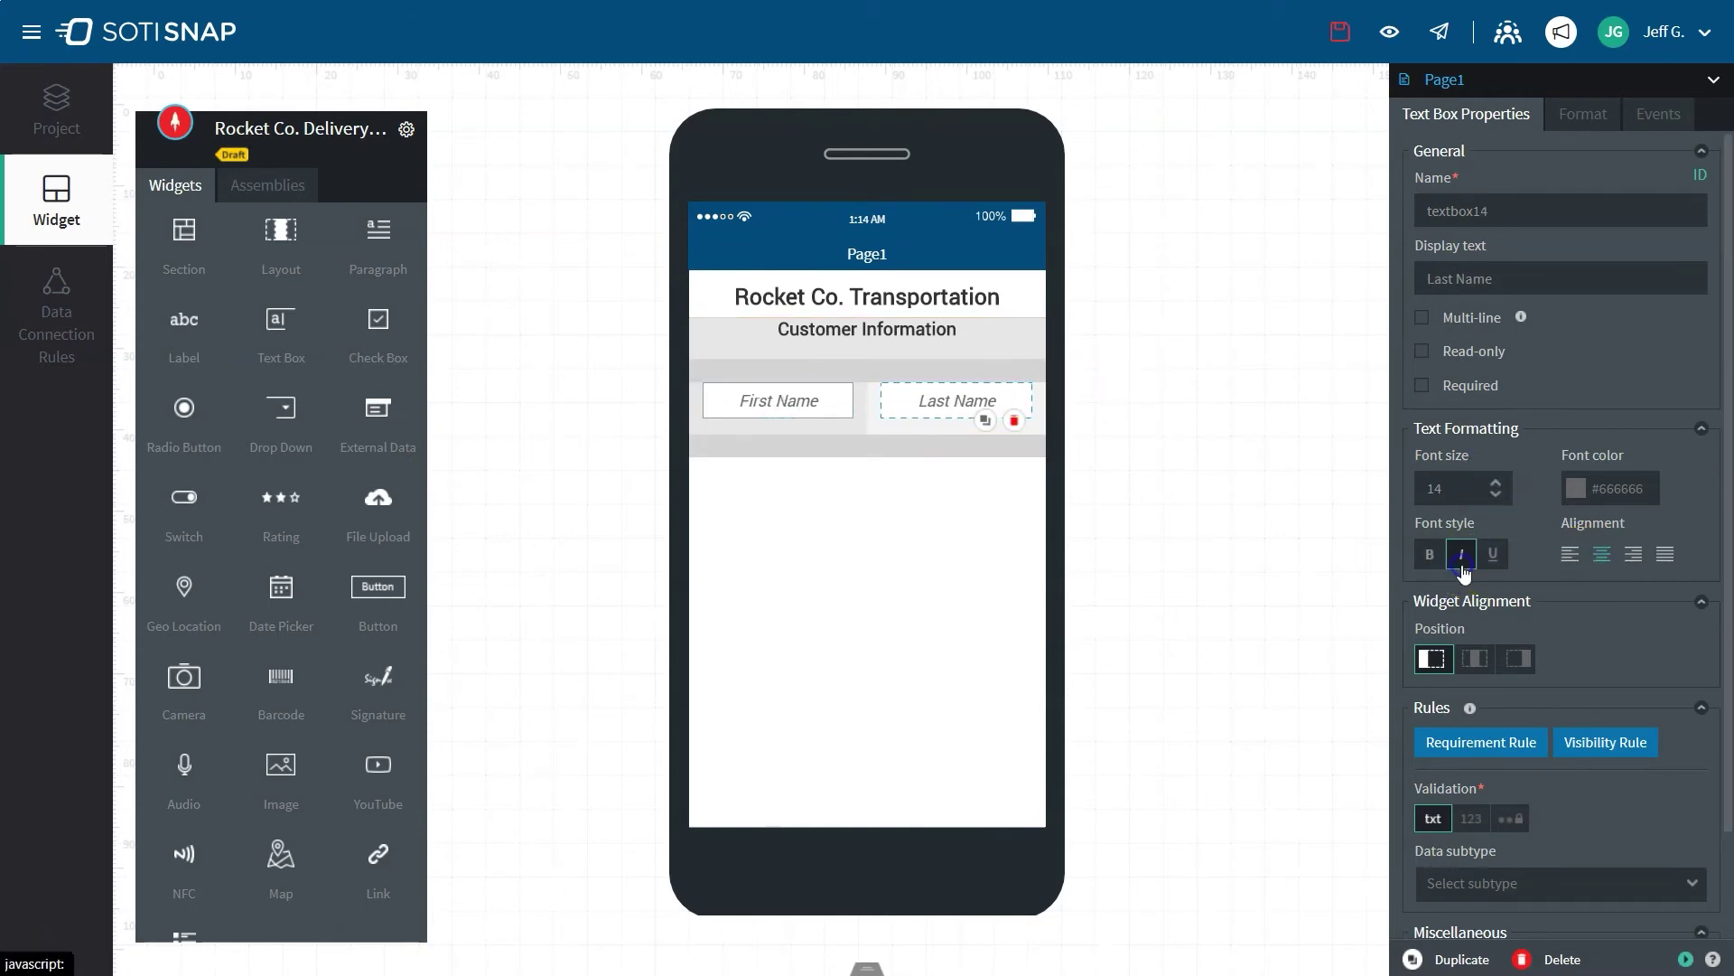
click(826, 404)
click(1569, 553)
click(1018, 418)
Step: Centre the Last Name box, then add and remove a Geo Location widget
click(1478, 662)
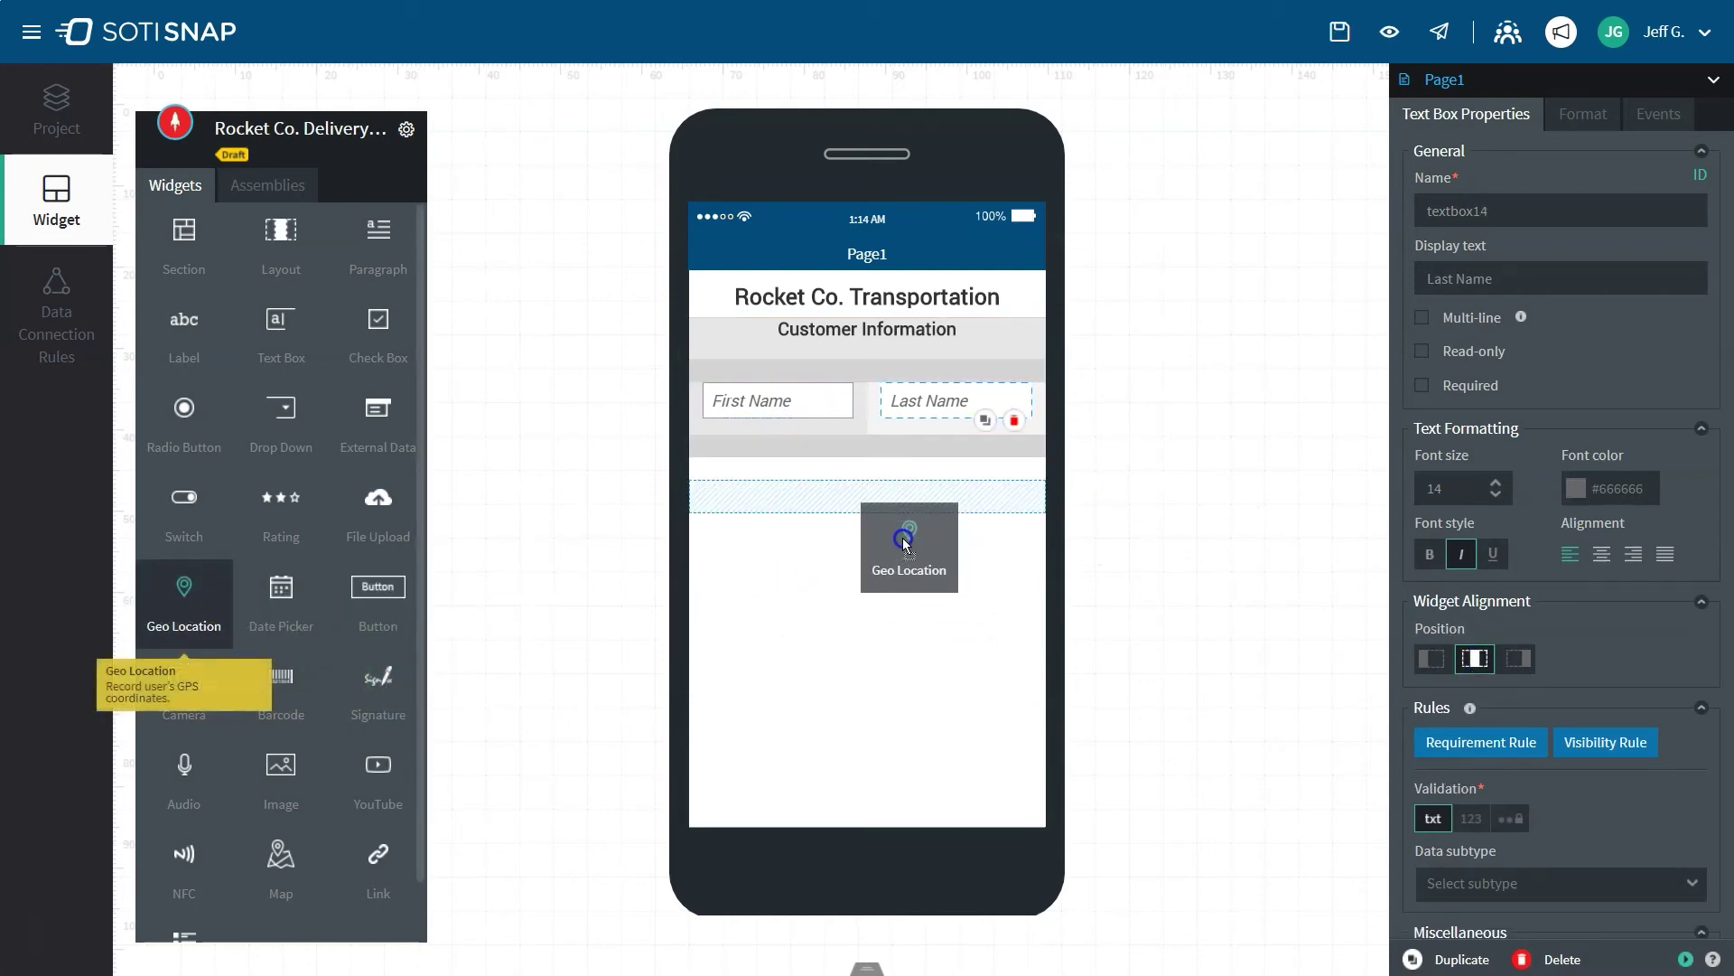
drag(217, 600, 880, 536)
click(1613, 114)
click(1015, 518)
Step: Add YouTube and rocket Image widgets below the name fields, then delete the image widget
drag(379, 773, 778, 543)
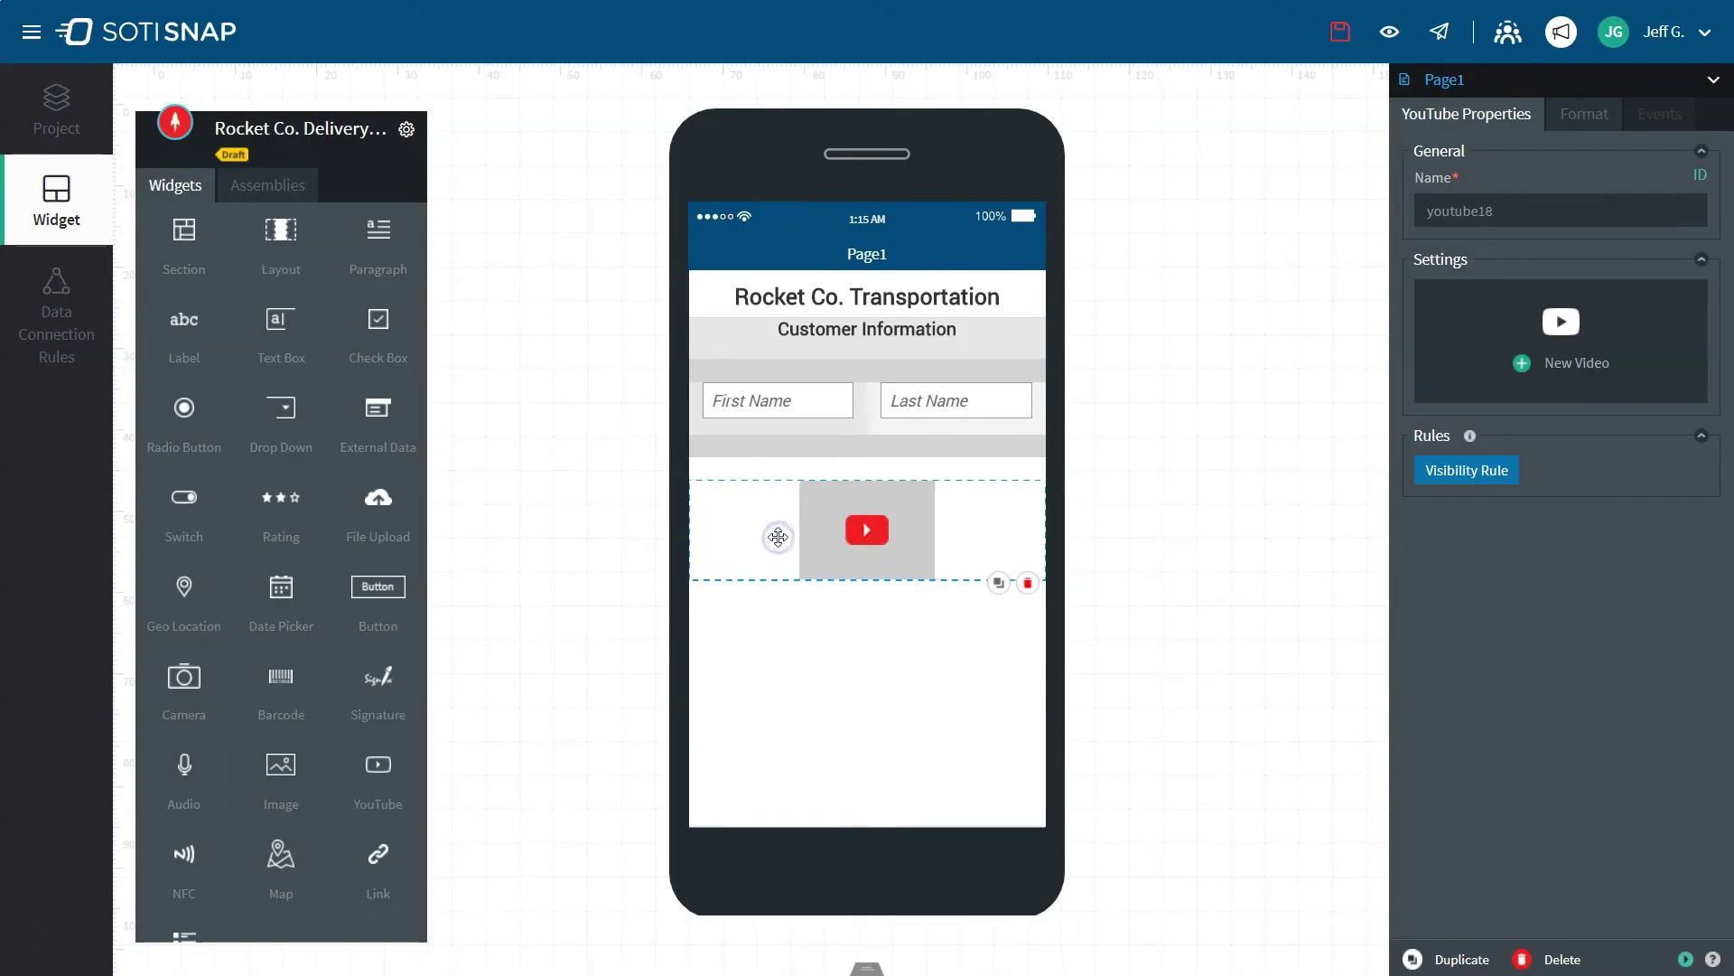
drag(281, 772, 882, 659)
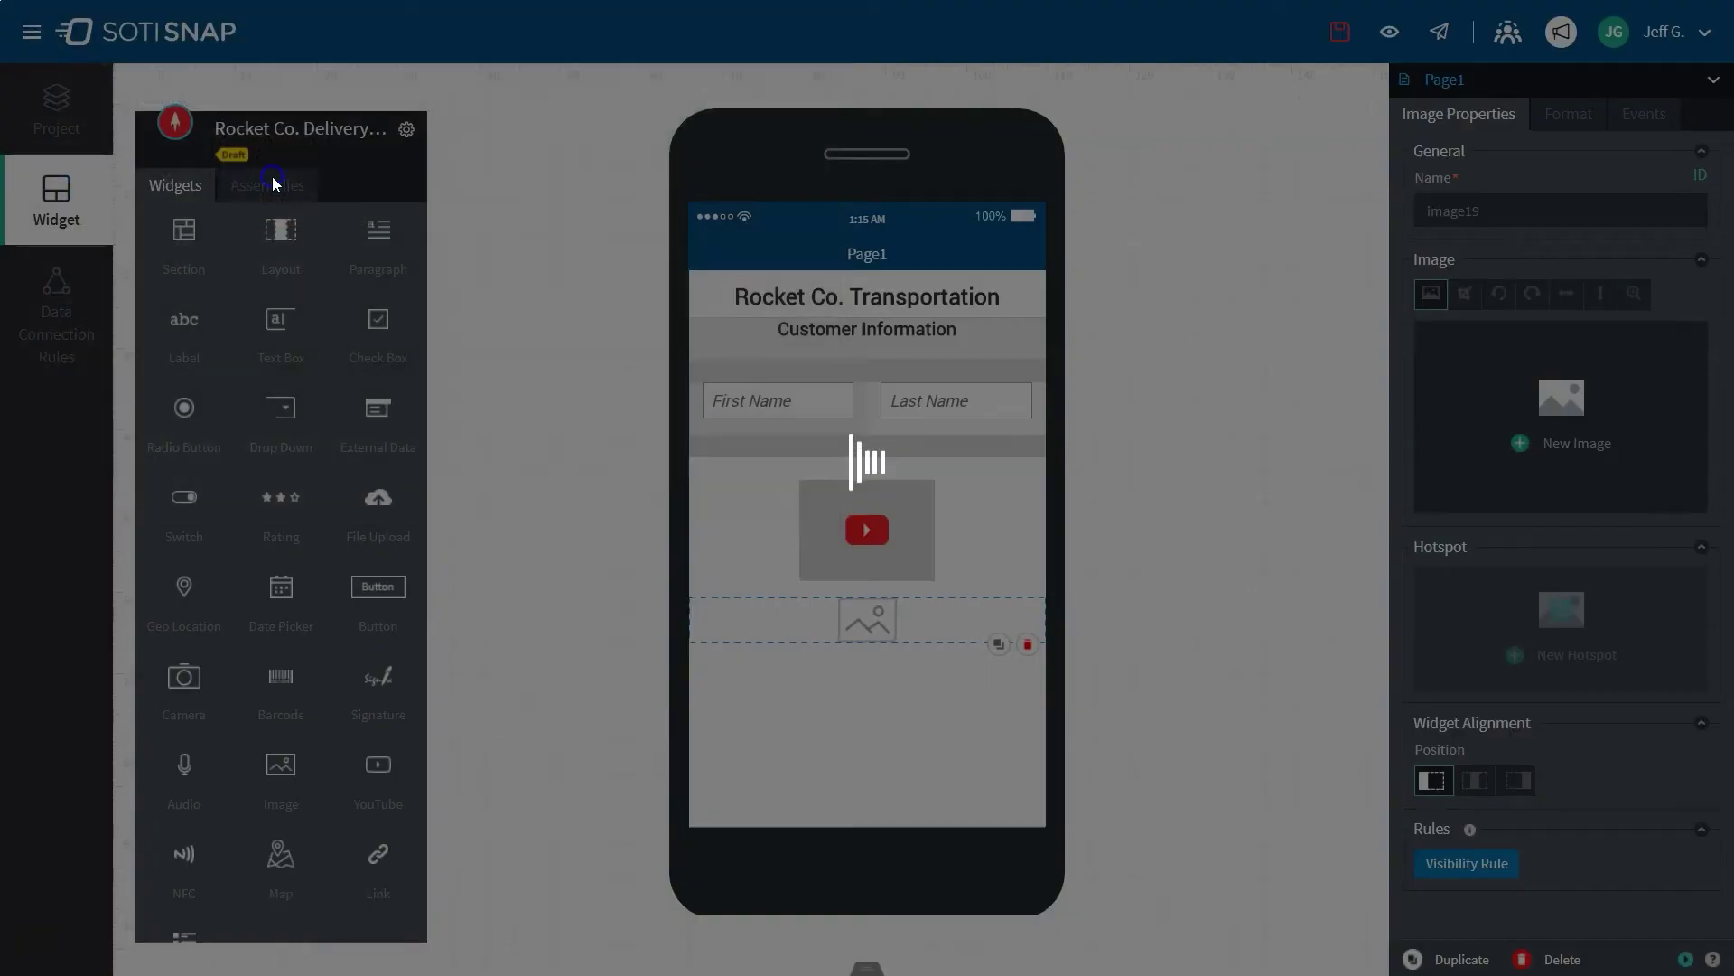
scroll(950, 643, down, 2)
key(Delete)
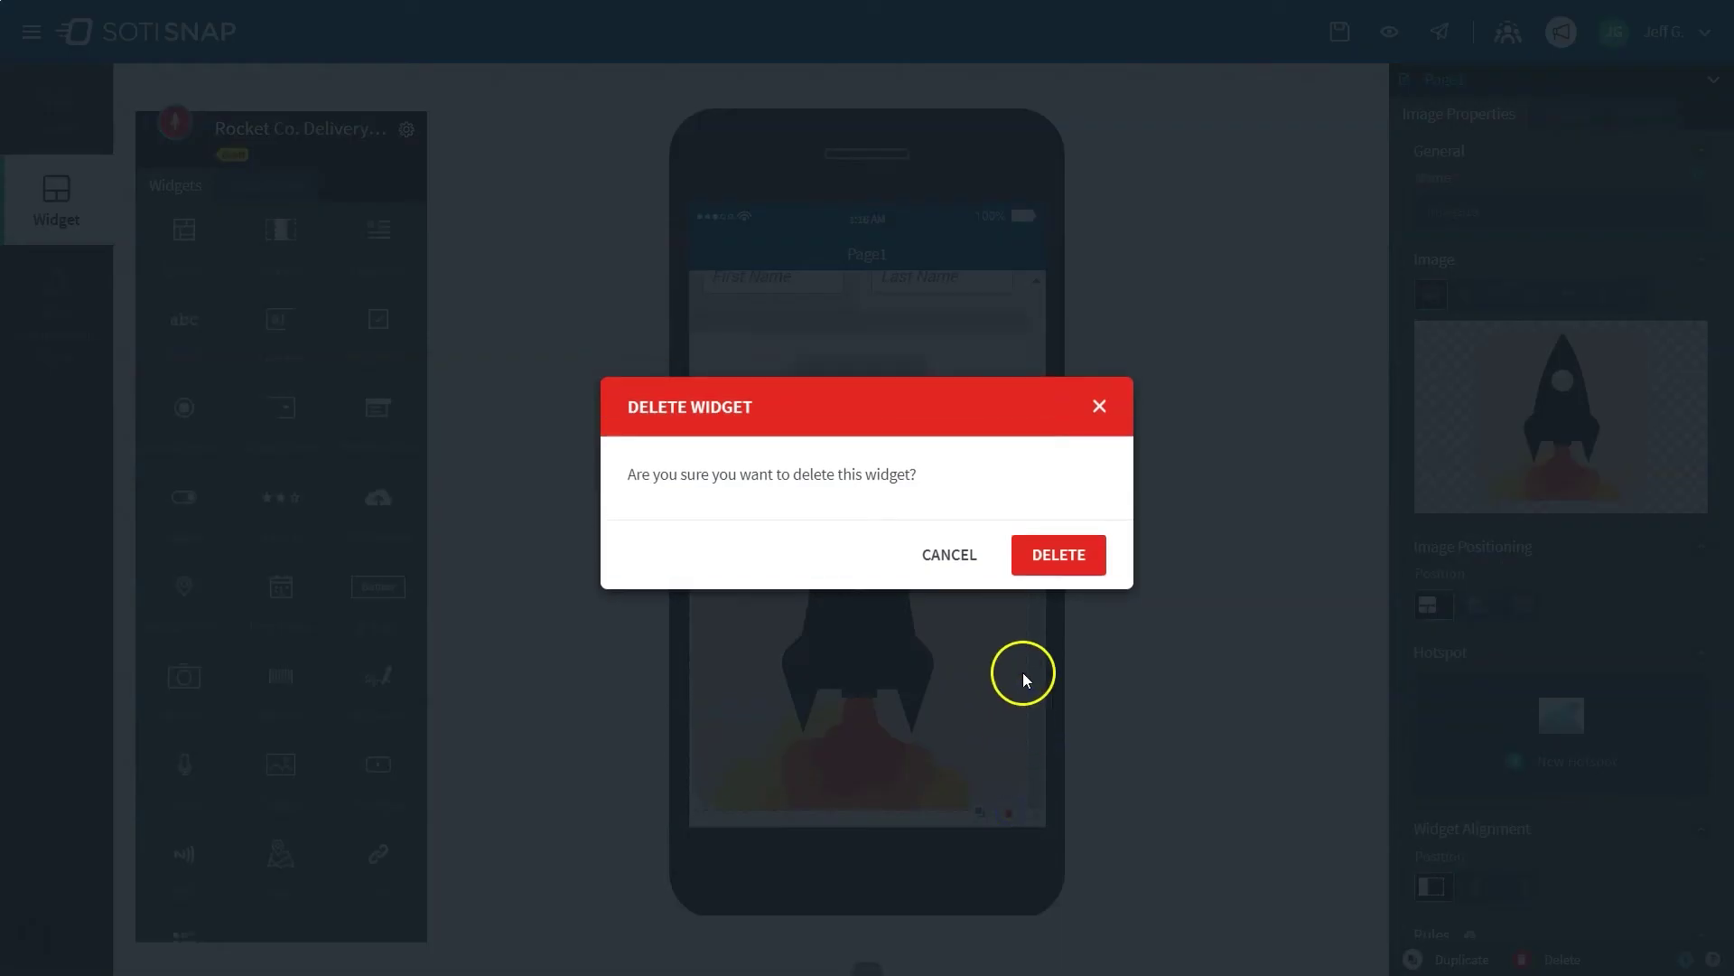